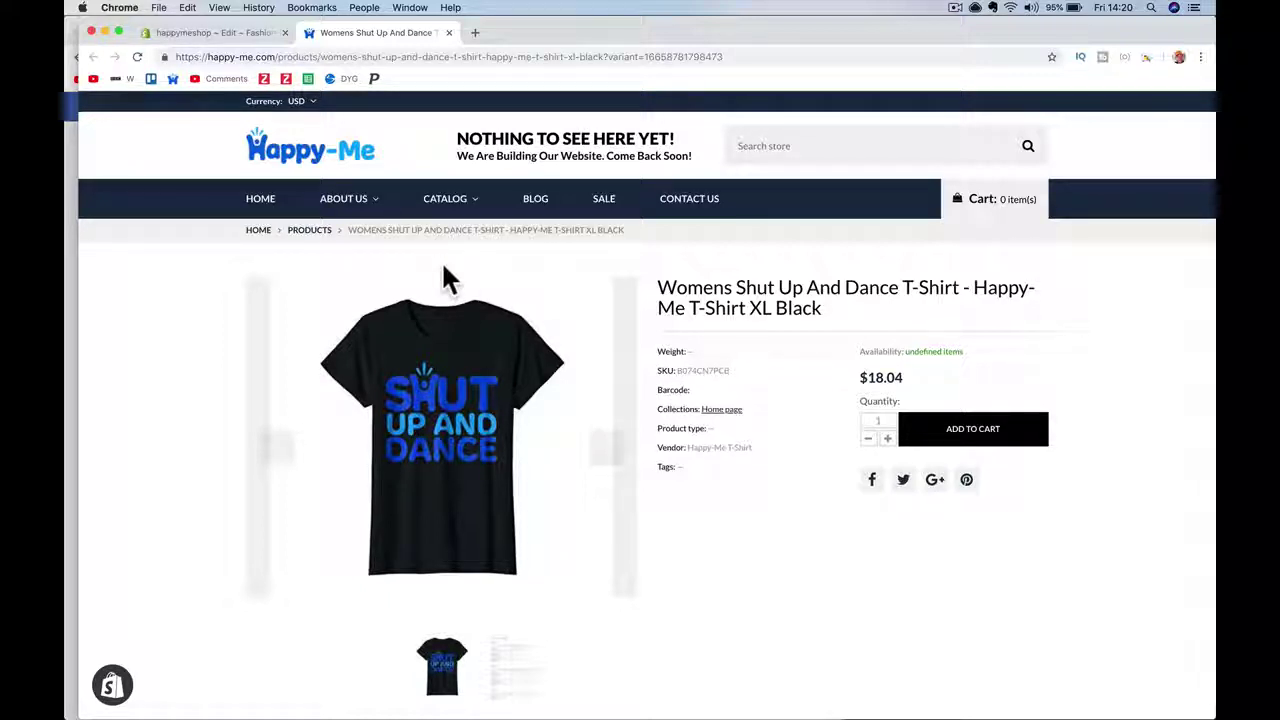
# From Online Store > Themes, open Edit code for the Fashion theme.
pyautogui.click(210, 30)
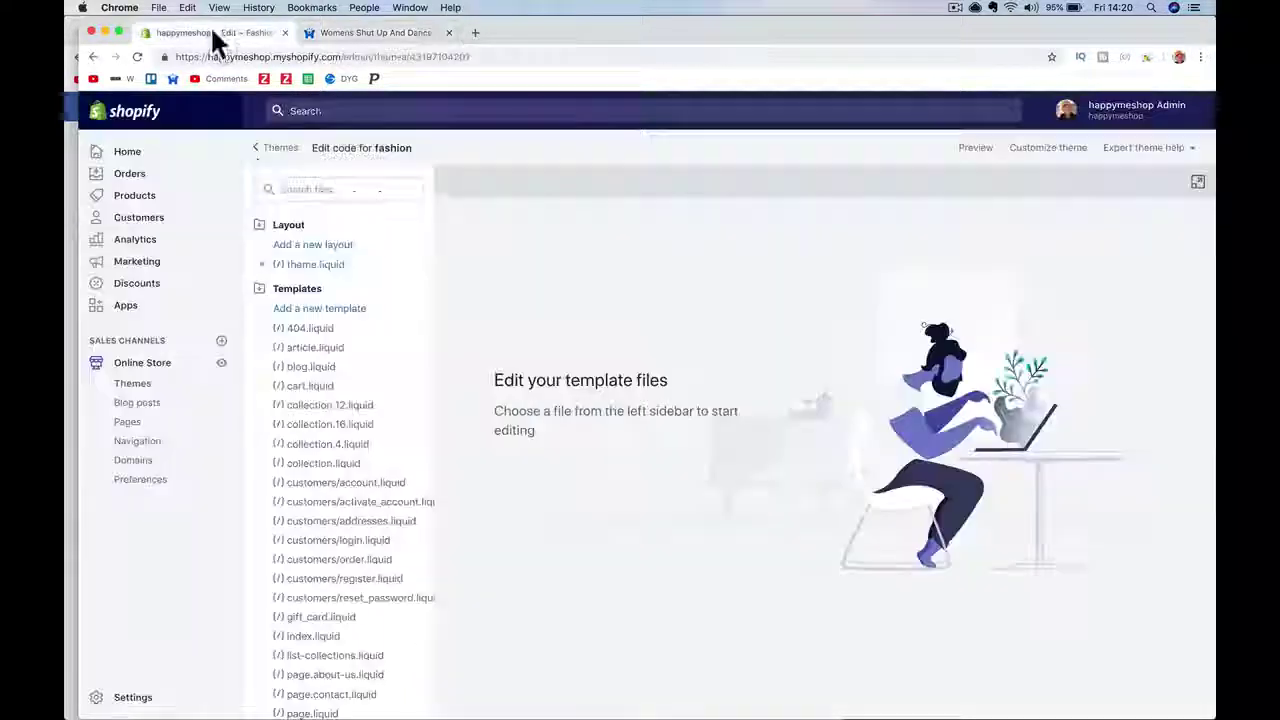
pyautogui.click(135, 153)
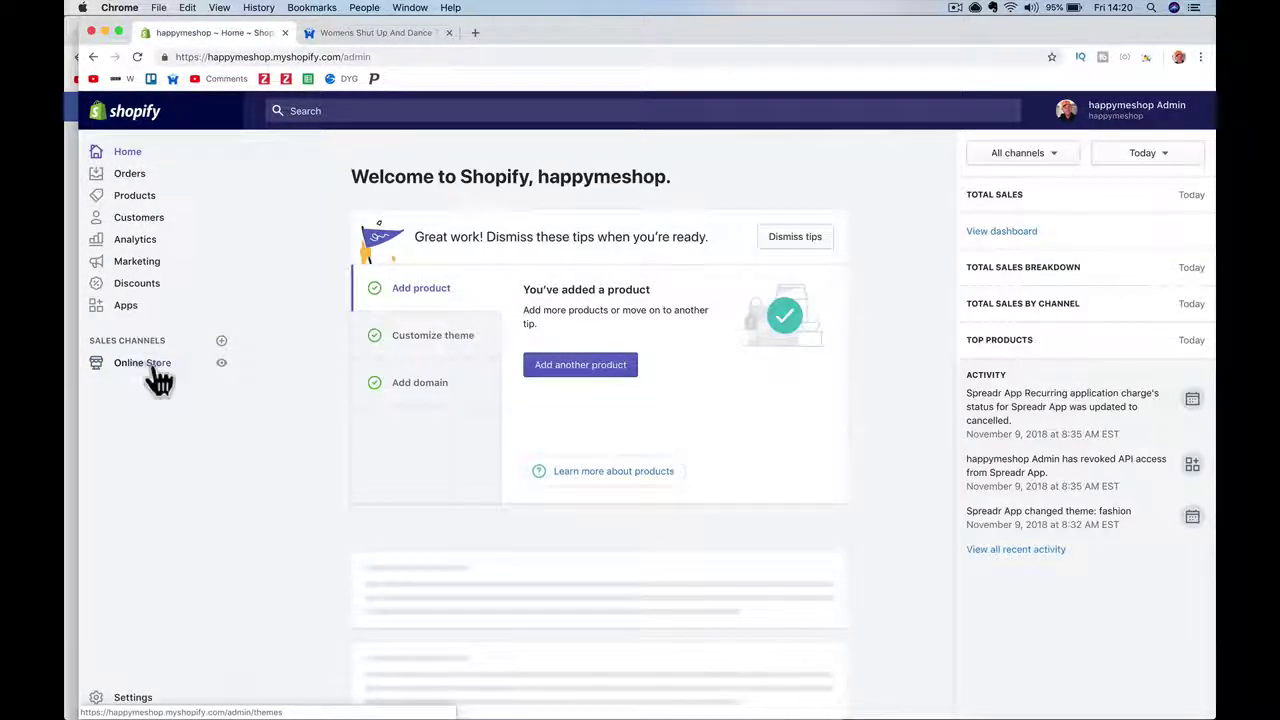
pyautogui.click(152, 366)
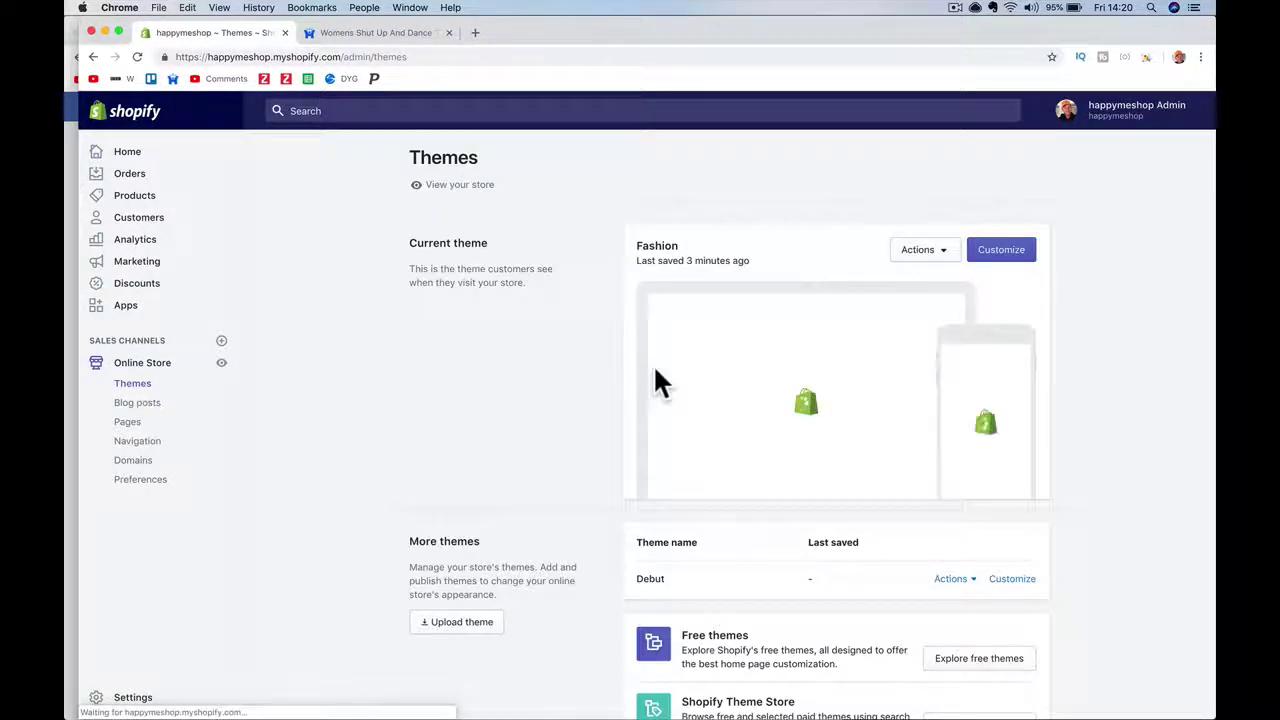
pyautogui.click(916, 251)
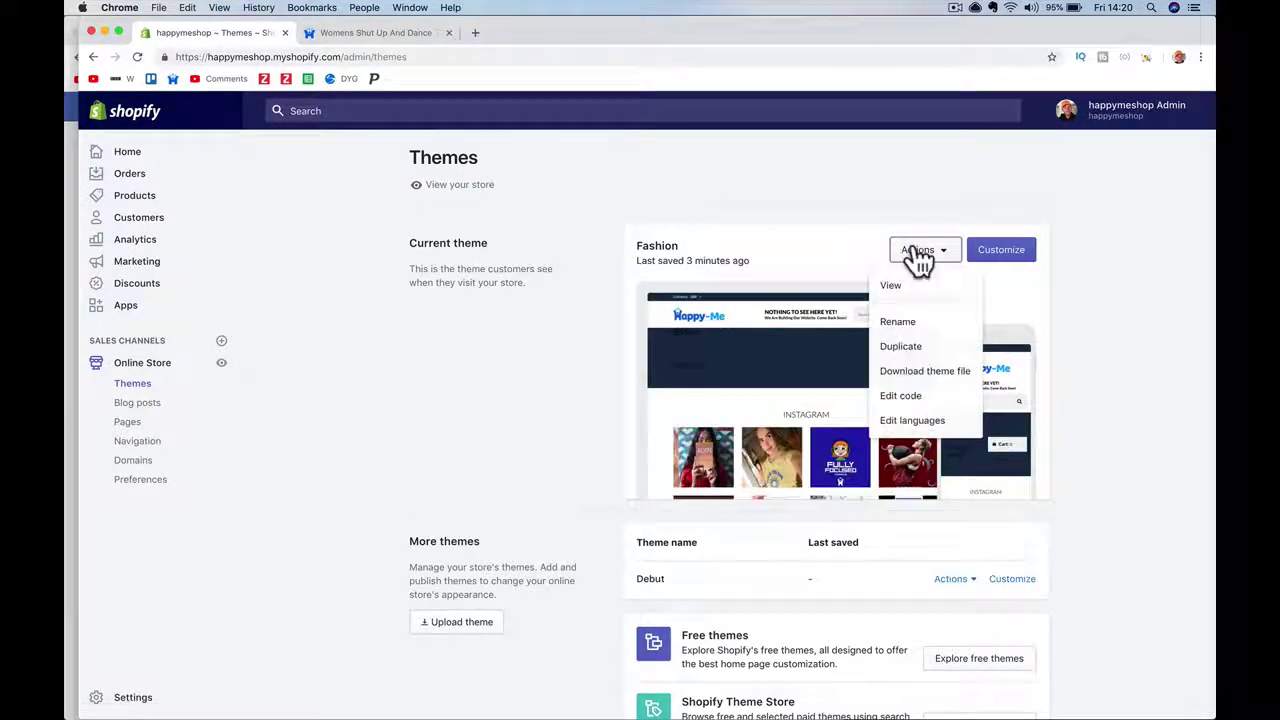
pyautogui.click(905, 398)
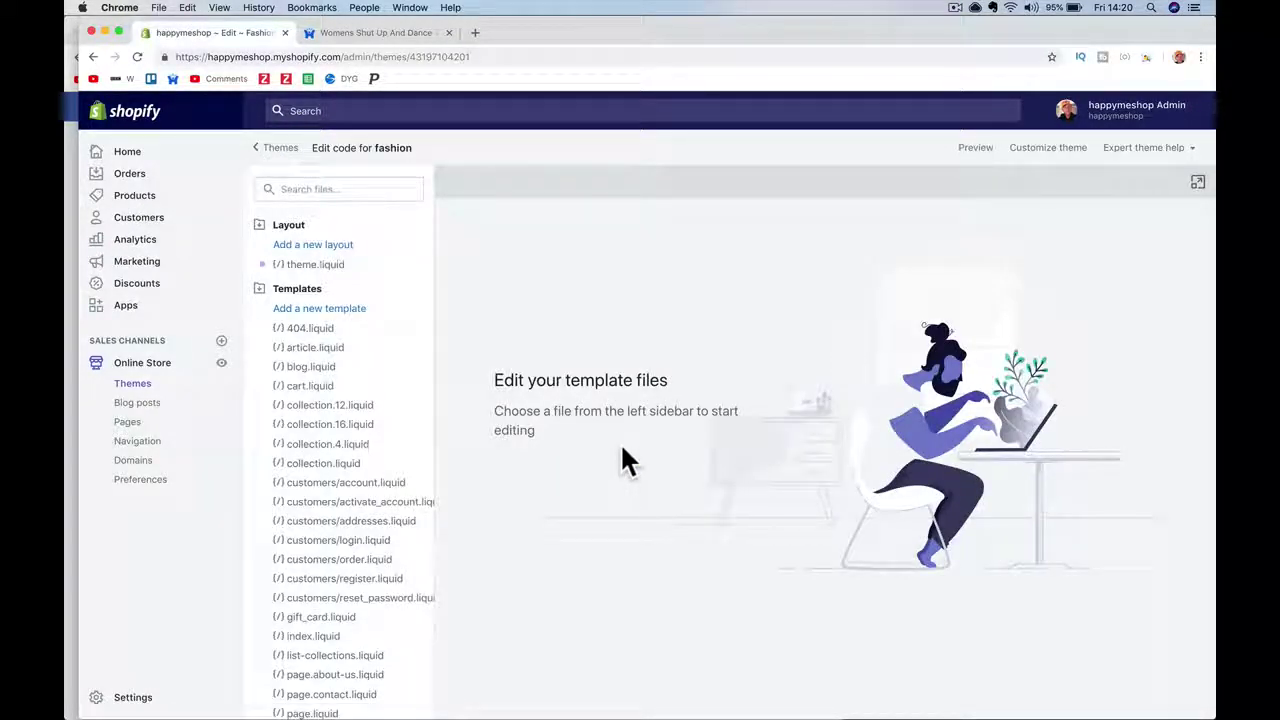
# Expand the Sections folder and open template-product.liquid in the editor.
pyautogui.scroll(-3, 416, 537)
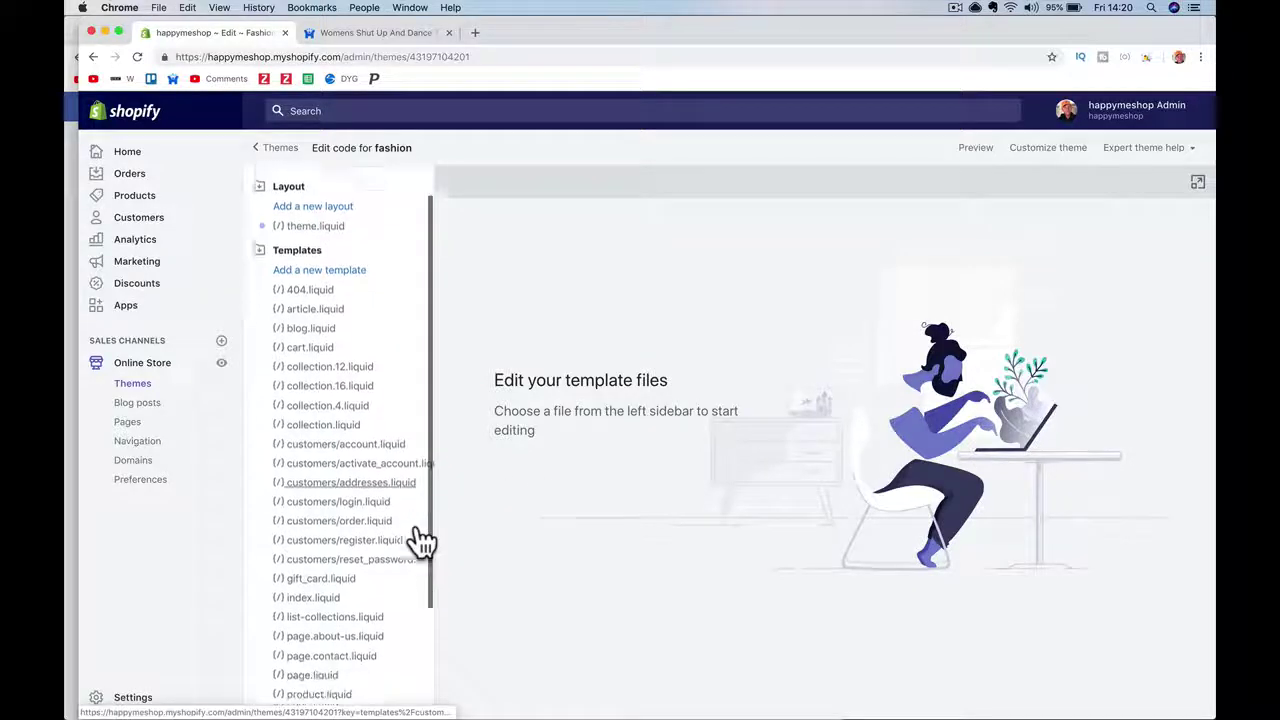
pyautogui.scroll(-1, 420, 540)
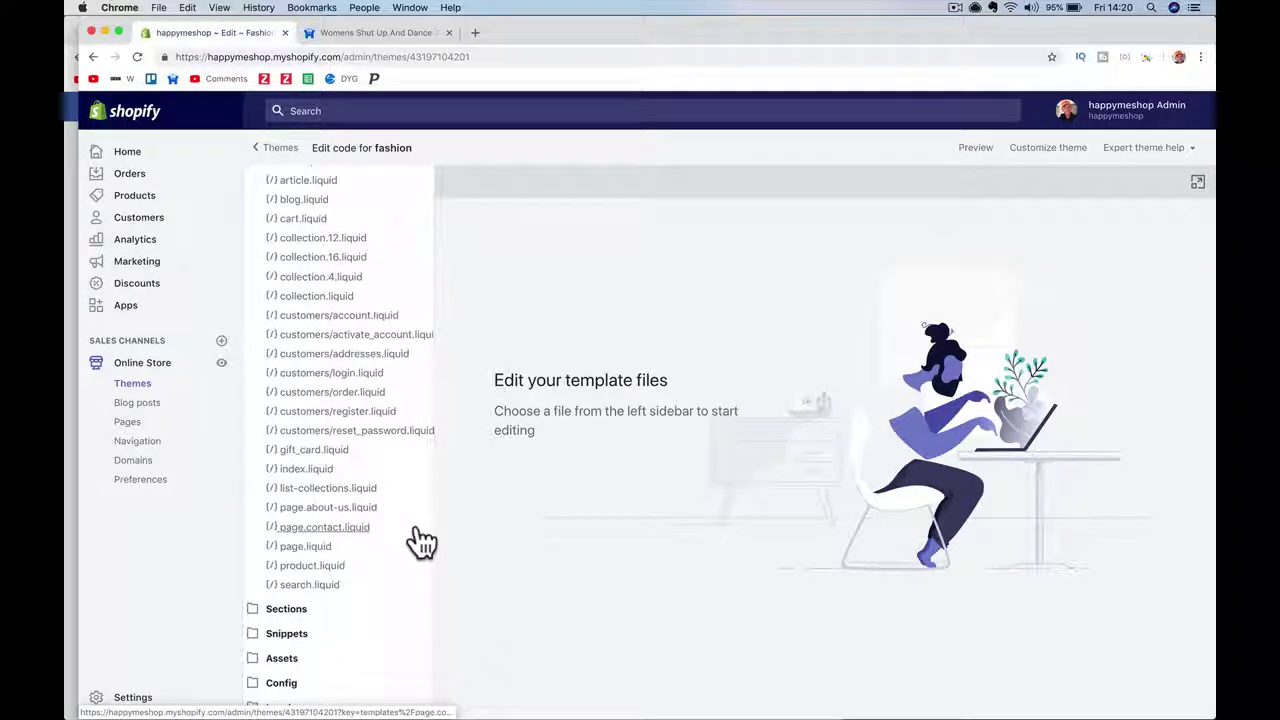
pyautogui.scroll(5, 380, 590)
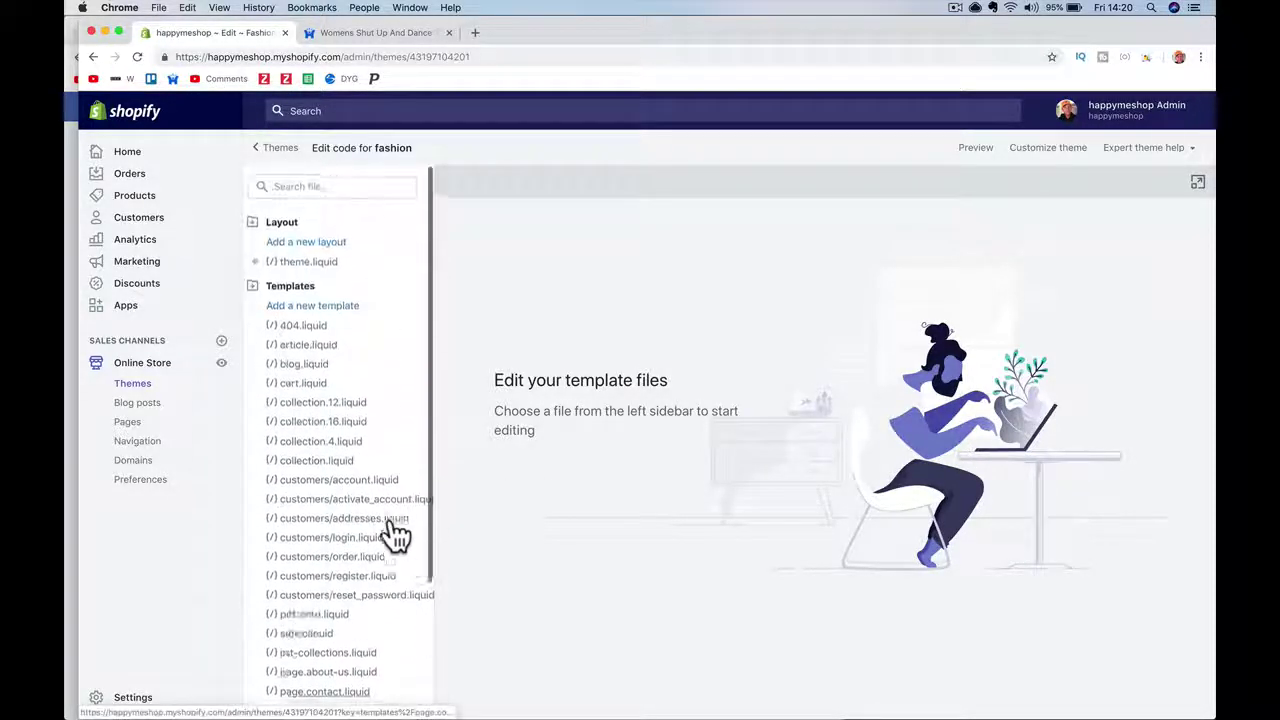
pyautogui.scroll(-1, 397, 535)
pyautogui.scroll(-3, 397, 535)
pyautogui.click(360, 608)
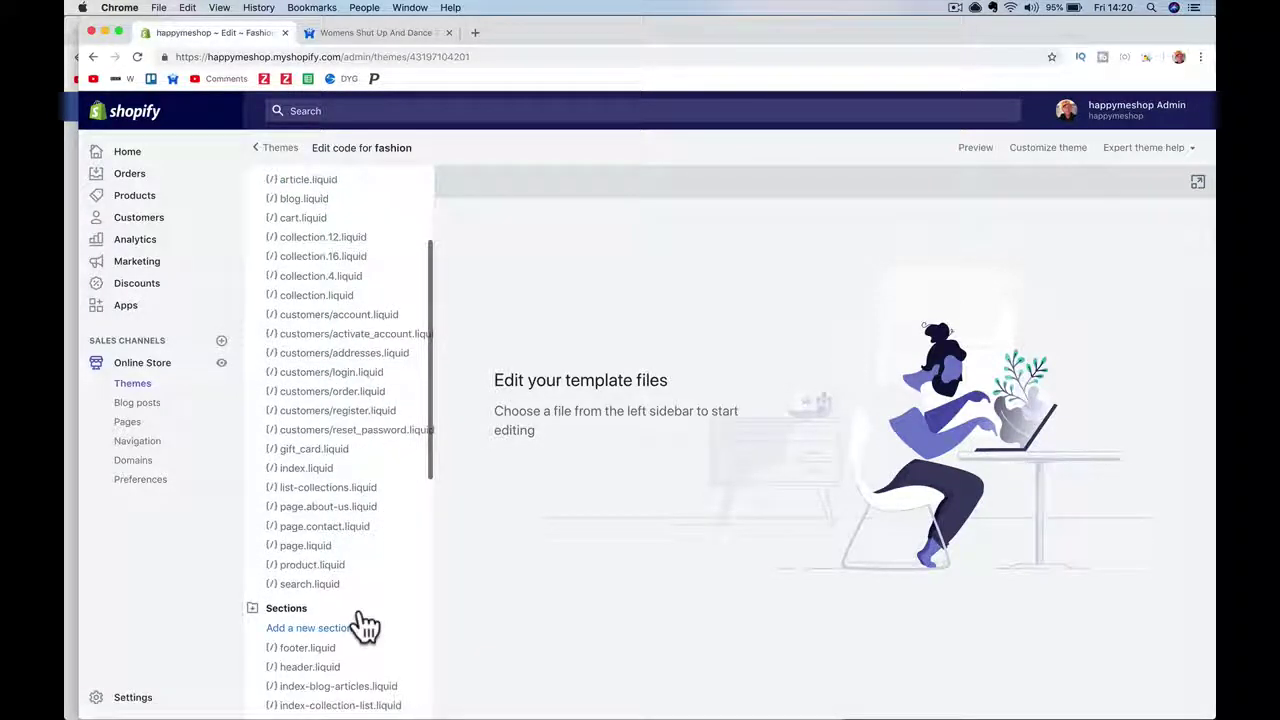
pyautogui.scroll(-2, 363, 625)
pyautogui.scroll(-5, 365, 625)
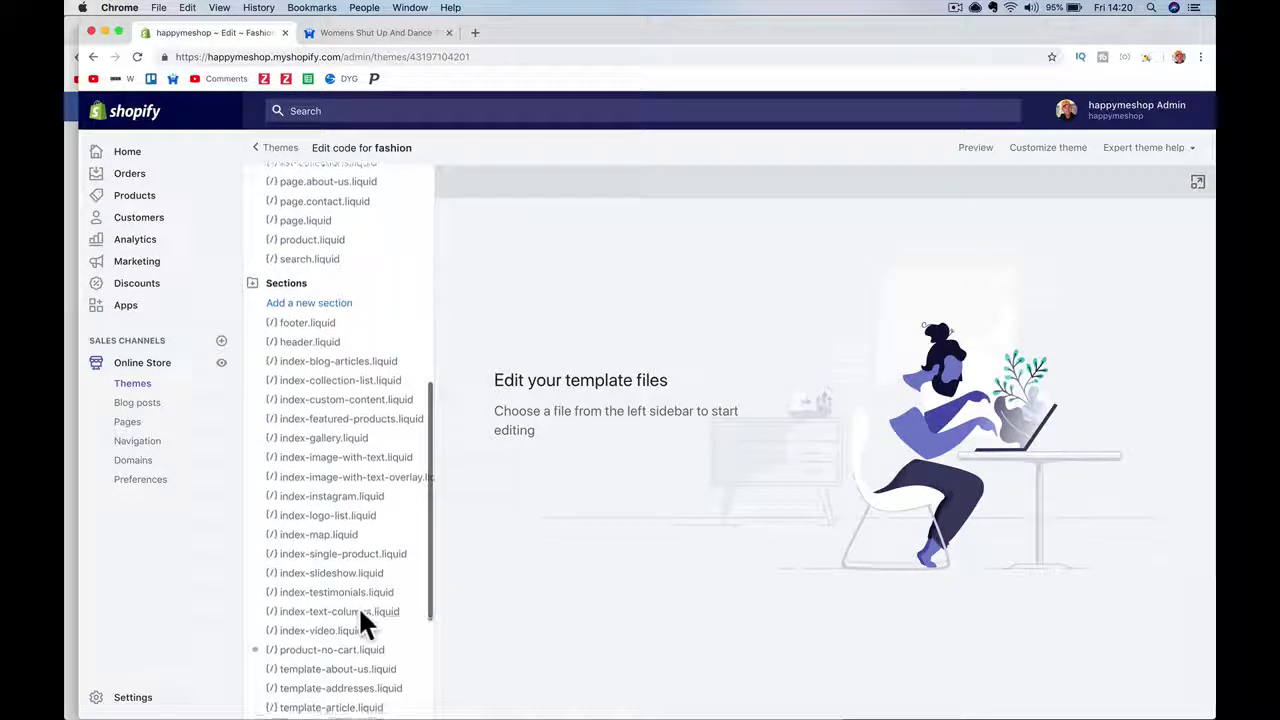
pyautogui.click(364, 614)
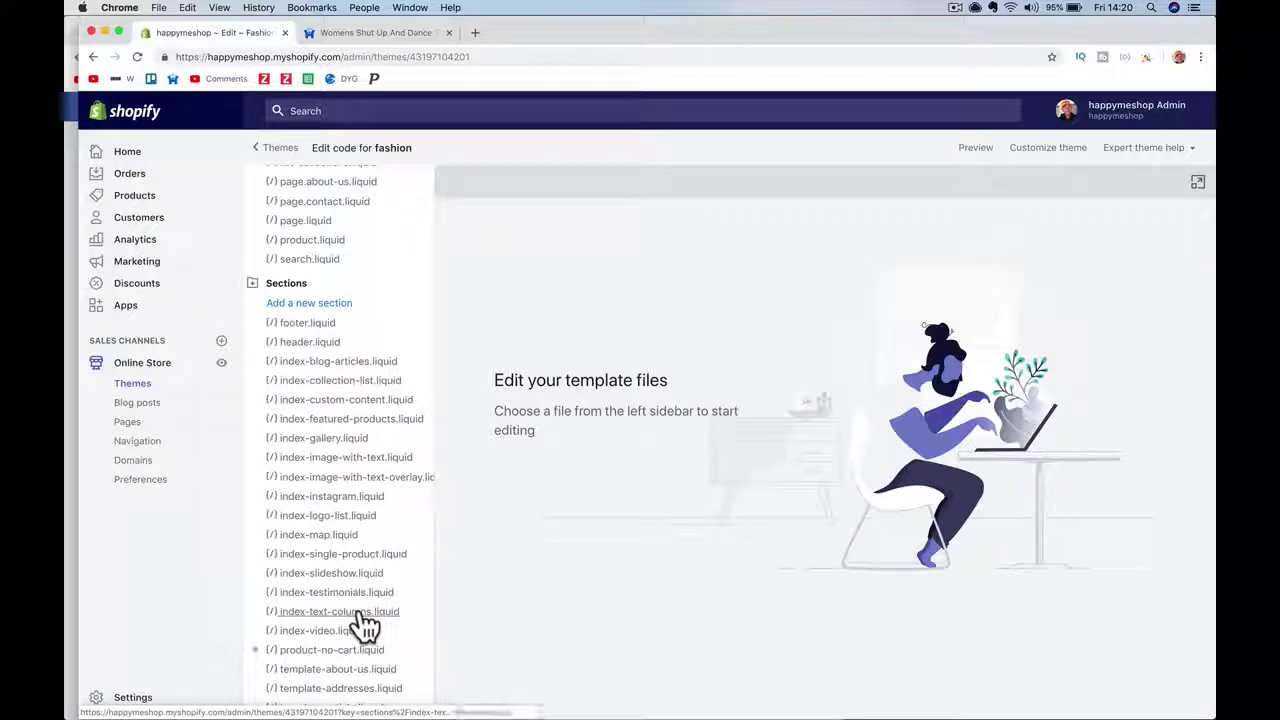
pyautogui.scroll(-2, 363, 623)
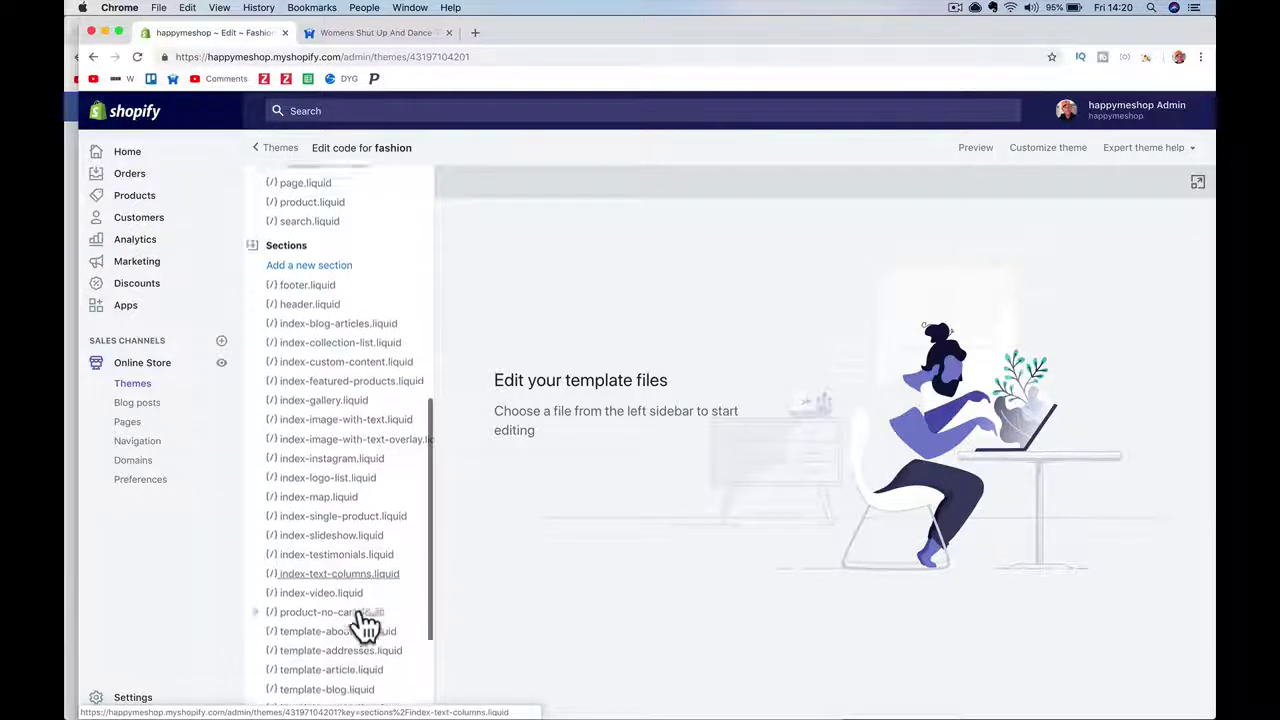
pyautogui.scroll(1, 340, 415)
pyautogui.scroll(-4, 333, 403)
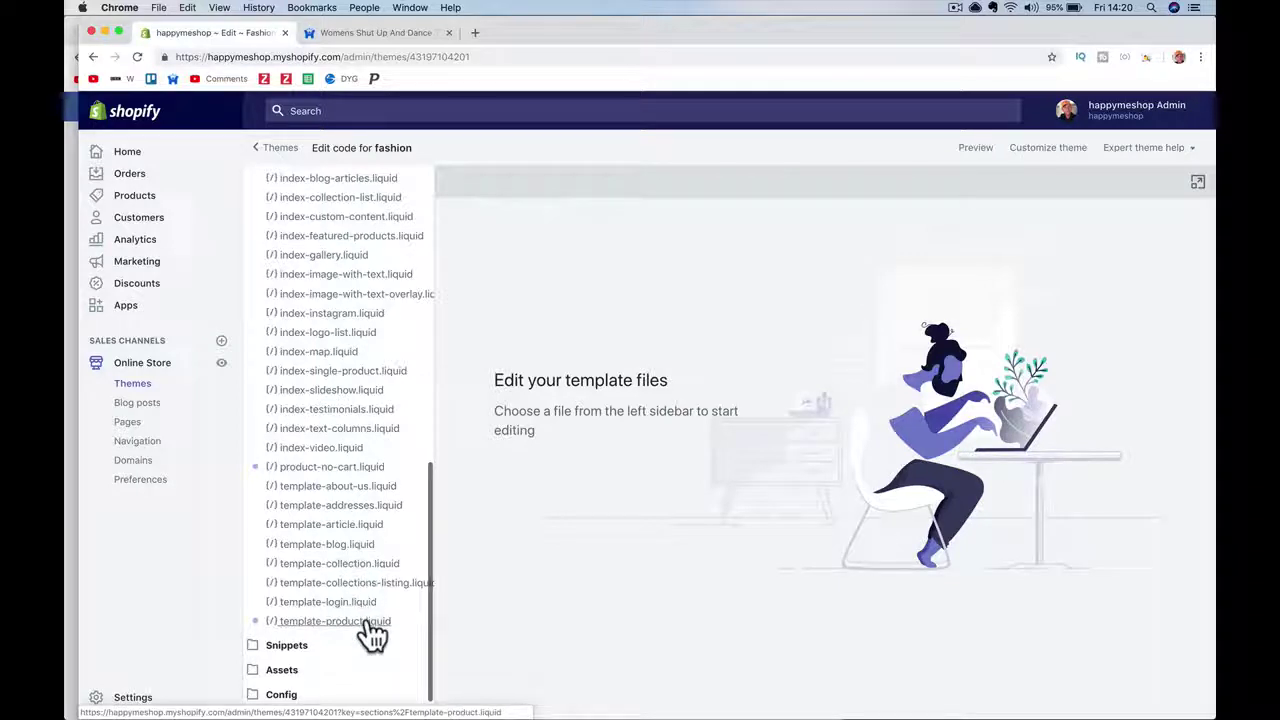
pyautogui.click(367, 622)
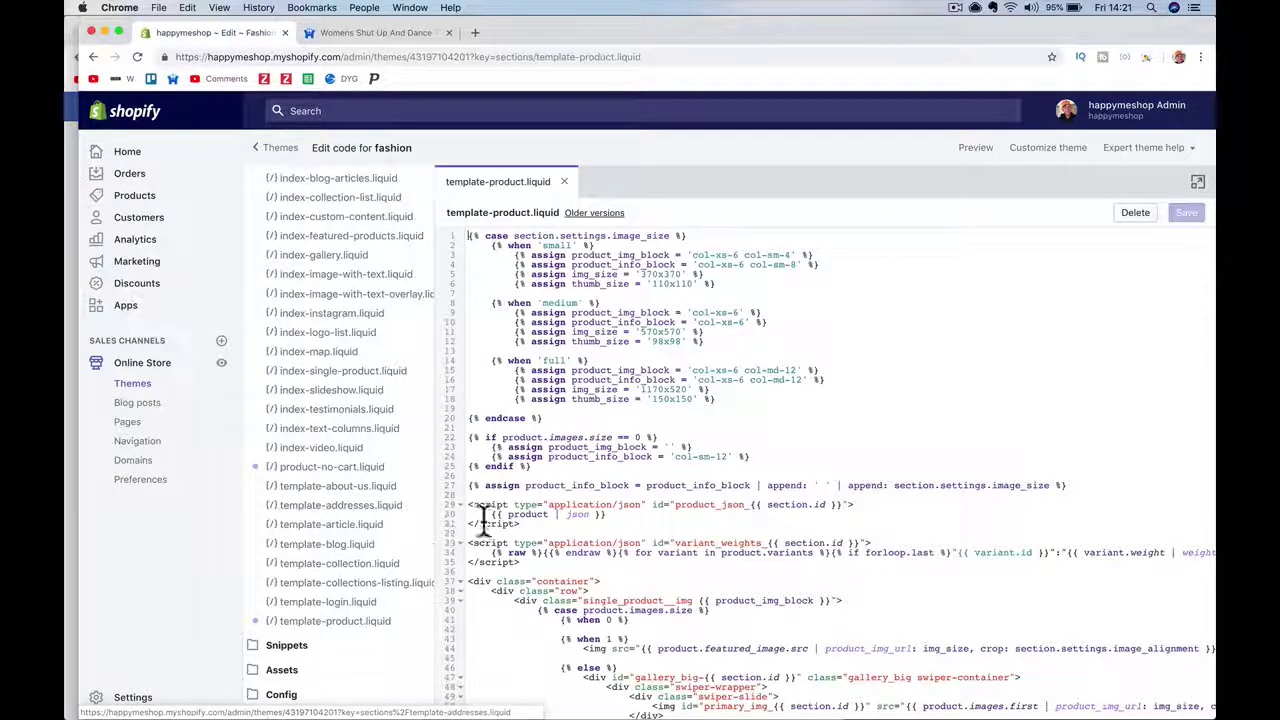
# Select all the template-product.liquid code to copy it, then bring Apple Mail forward.
pyautogui.click(611, 417)
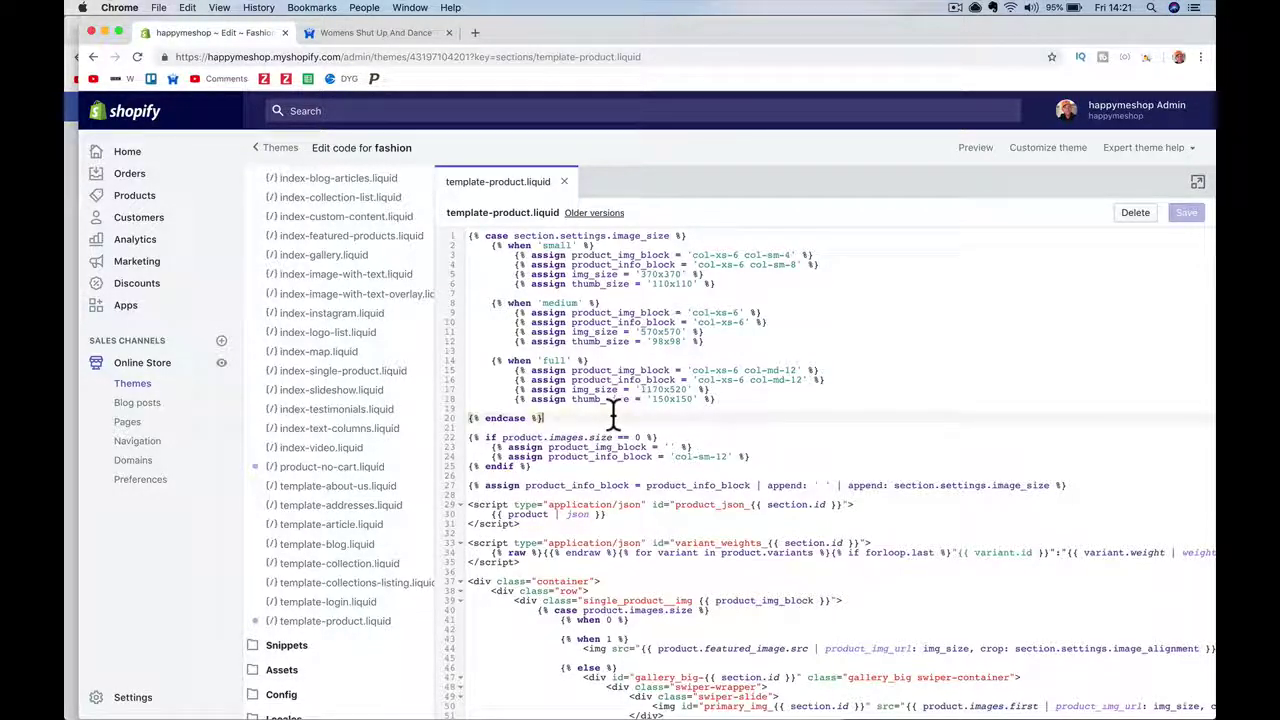
pyautogui.press('super+a')
pyautogui.press('super+c')
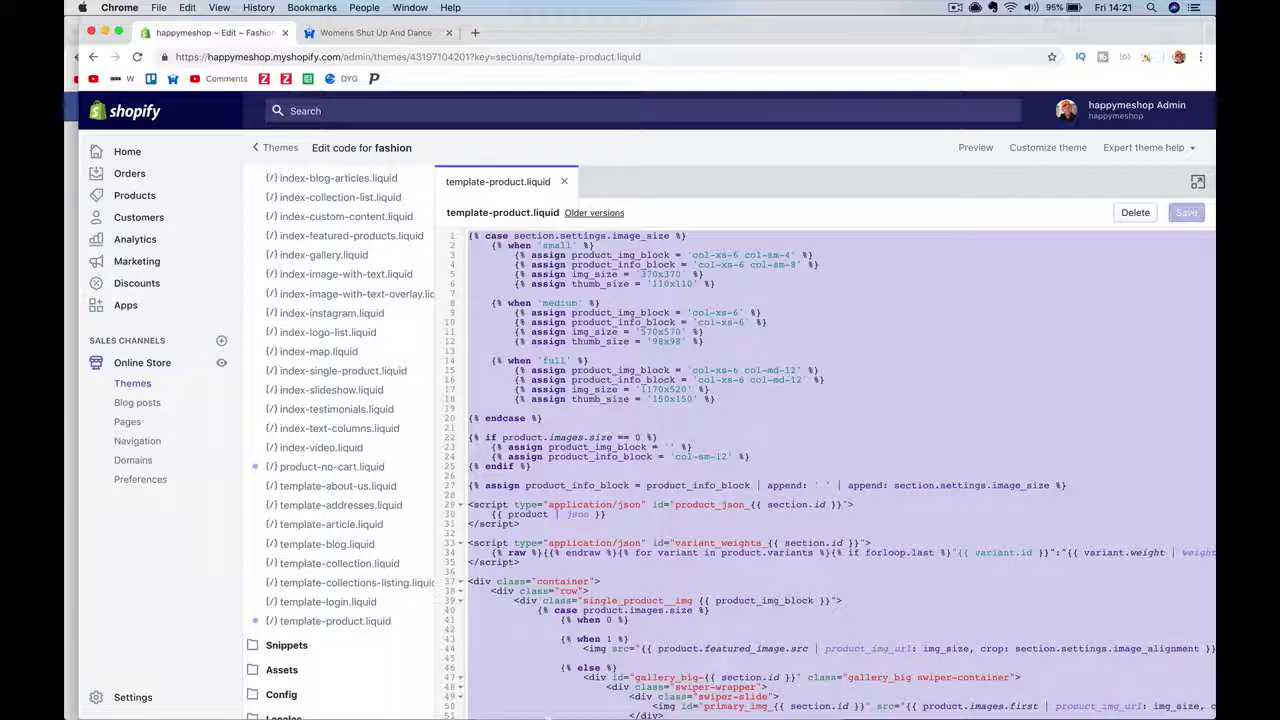
pyautogui.click(489, 700)
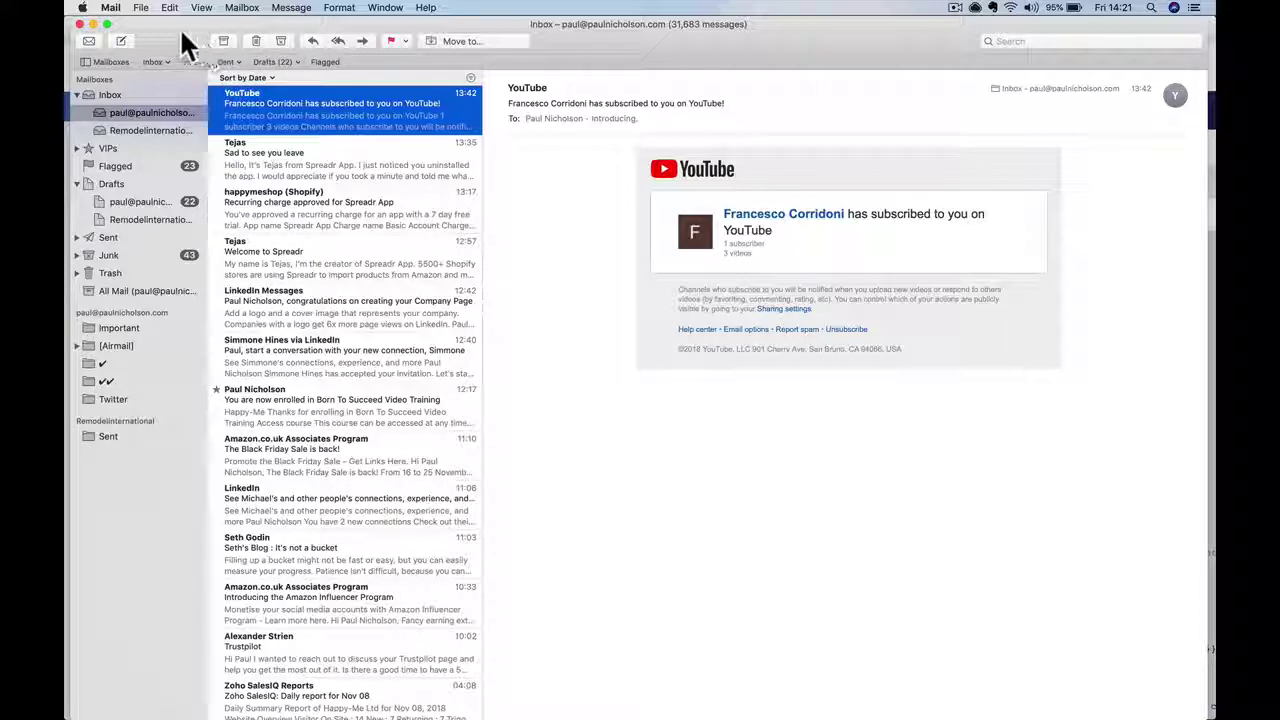
# Paste the template-product code into a new Mail message, then return to Chrome.
pyautogui.click(121, 41)
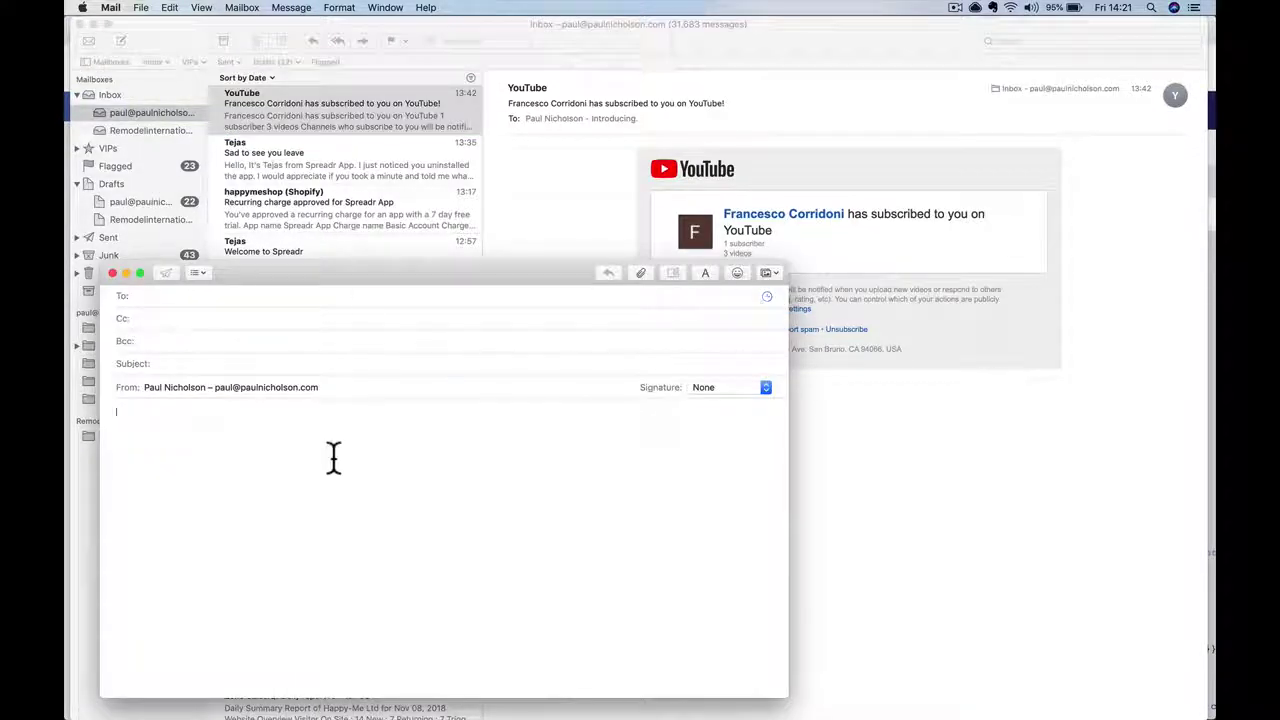
pyautogui.press('super+v')
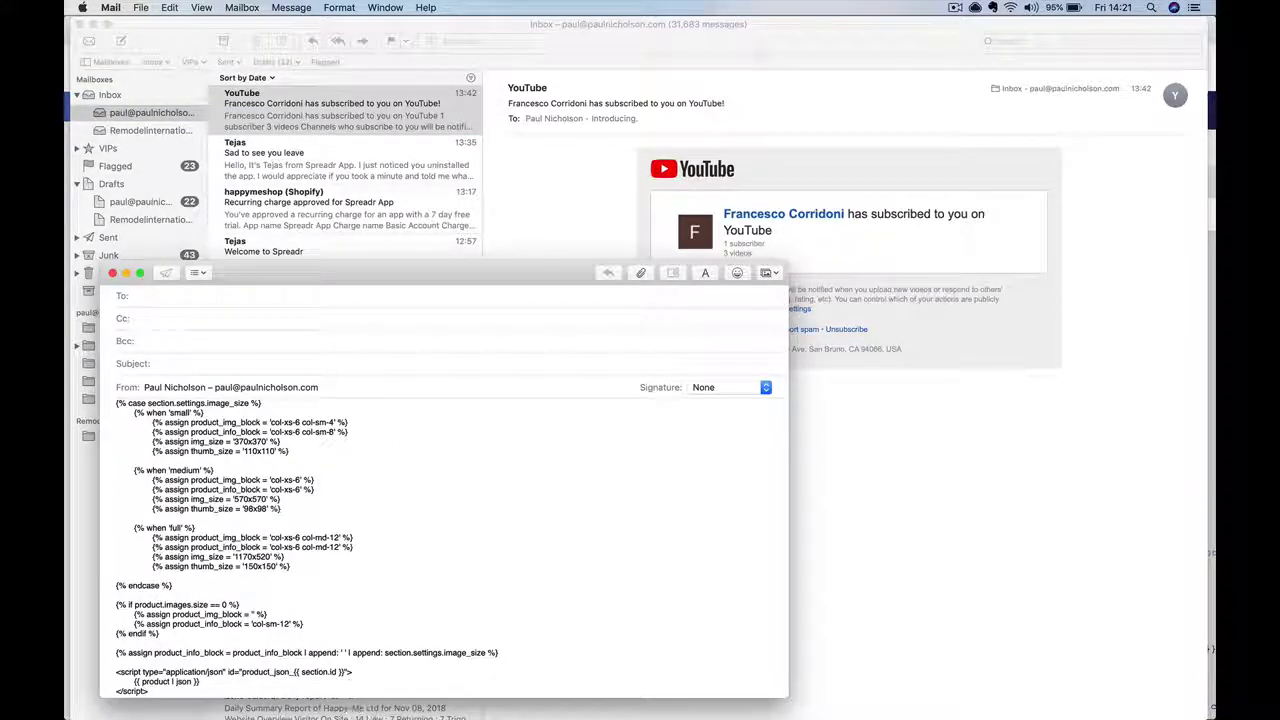
pyautogui.click(318, 700)
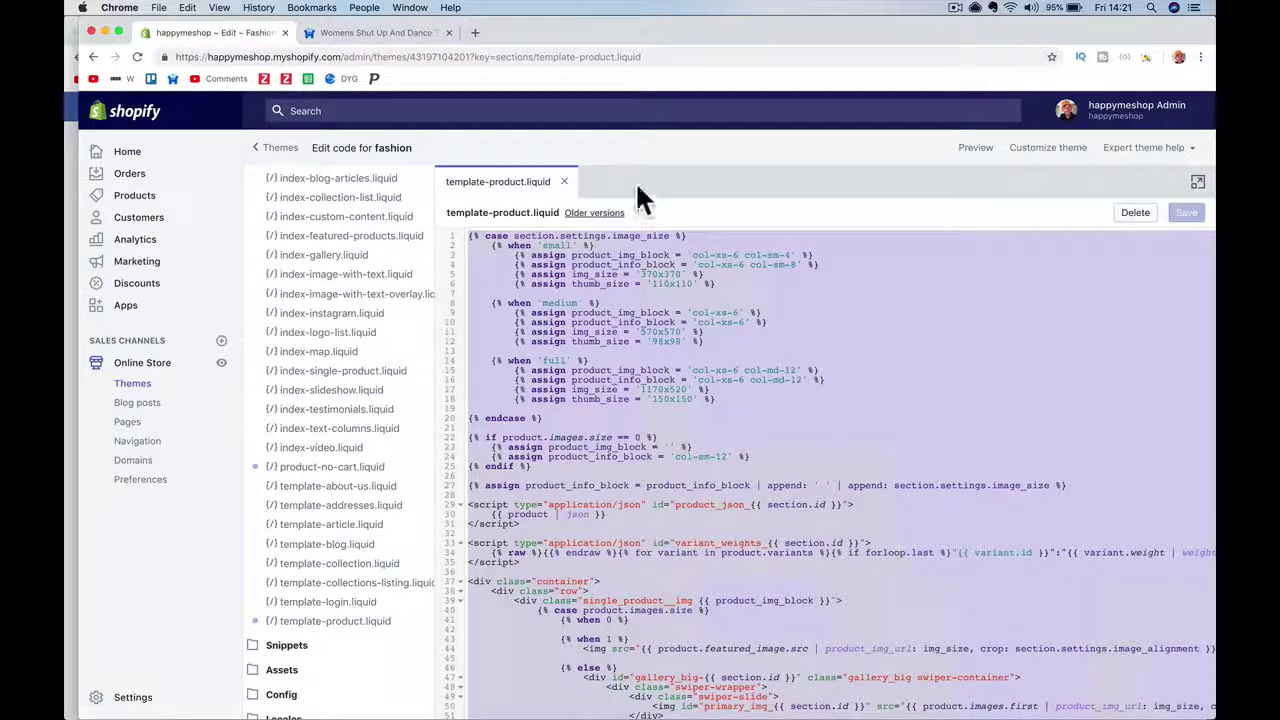
# Delete the product-no-cart.liquid section from the fashion theme.
pyautogui.click(577, 352)
pyautogui.press('super+a')
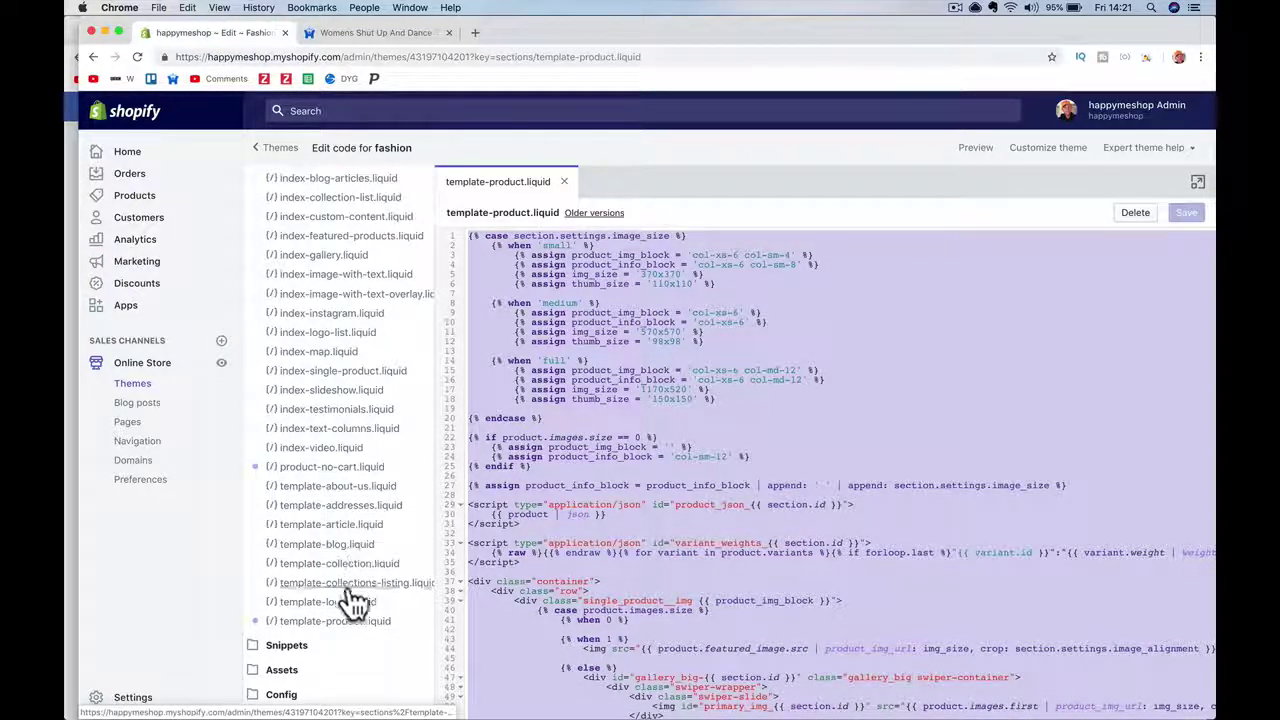
pyautogui.click(340, 466)
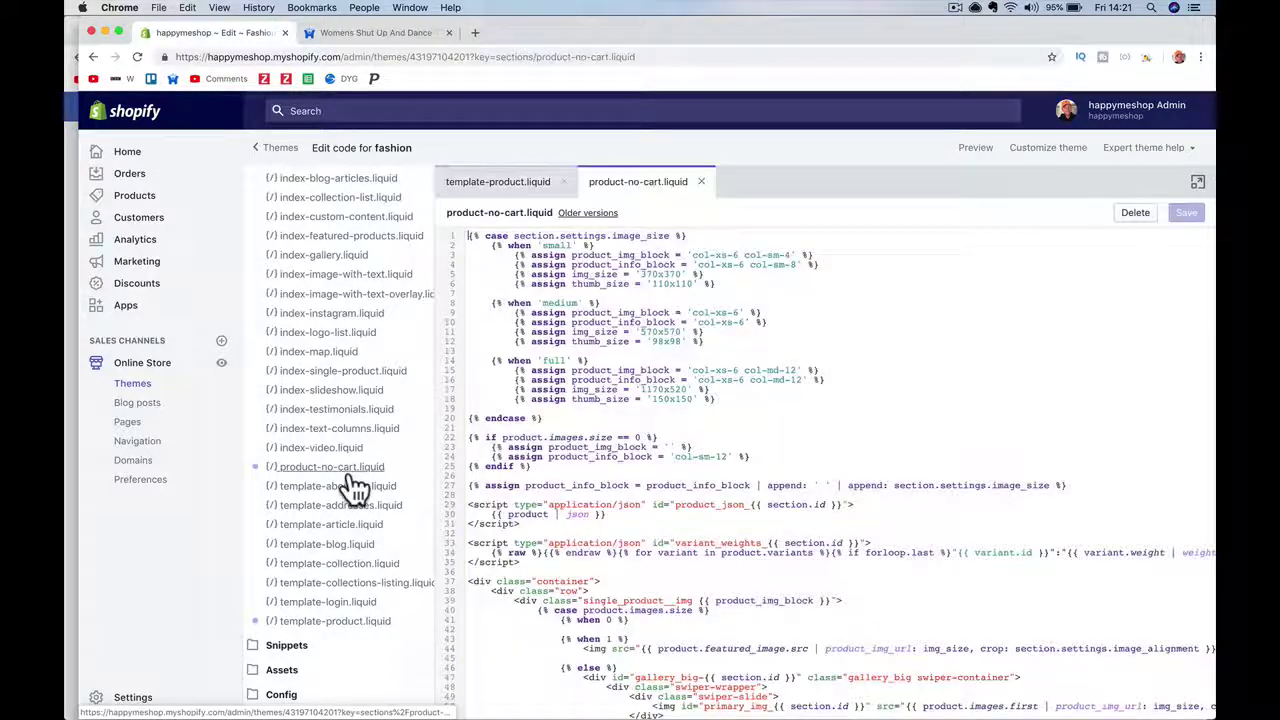
pyautogui.click(1135, 215)
pyautogui.click(822, 285)
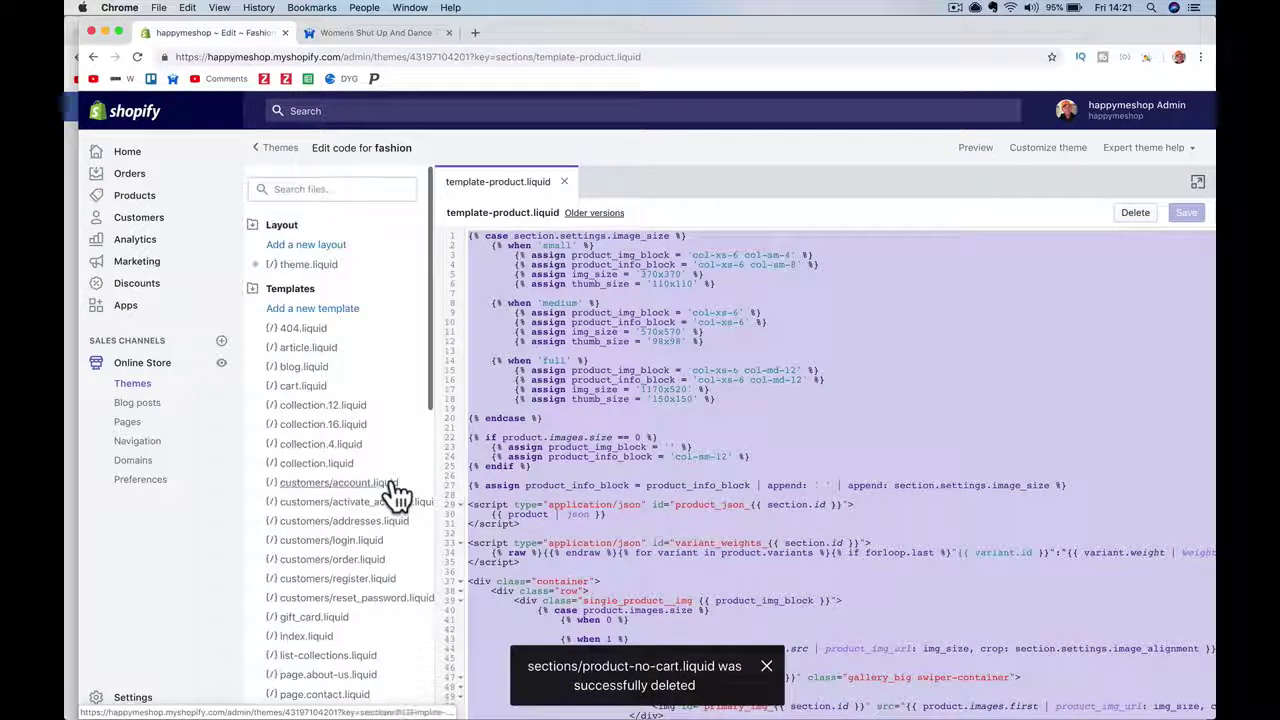
# Start adding a new section under the Sections folder.
pyautogui.scroll(-5, 395, 492)
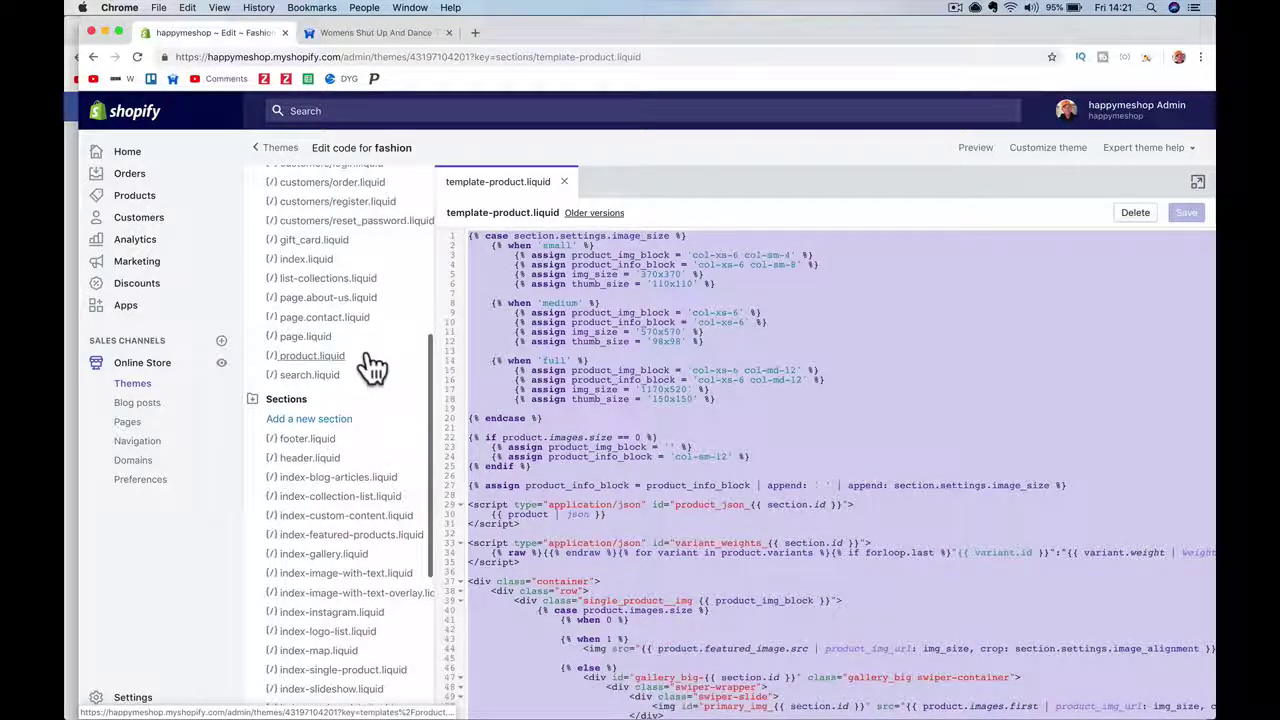
pyautogui.scroll(-3, 410, 648)
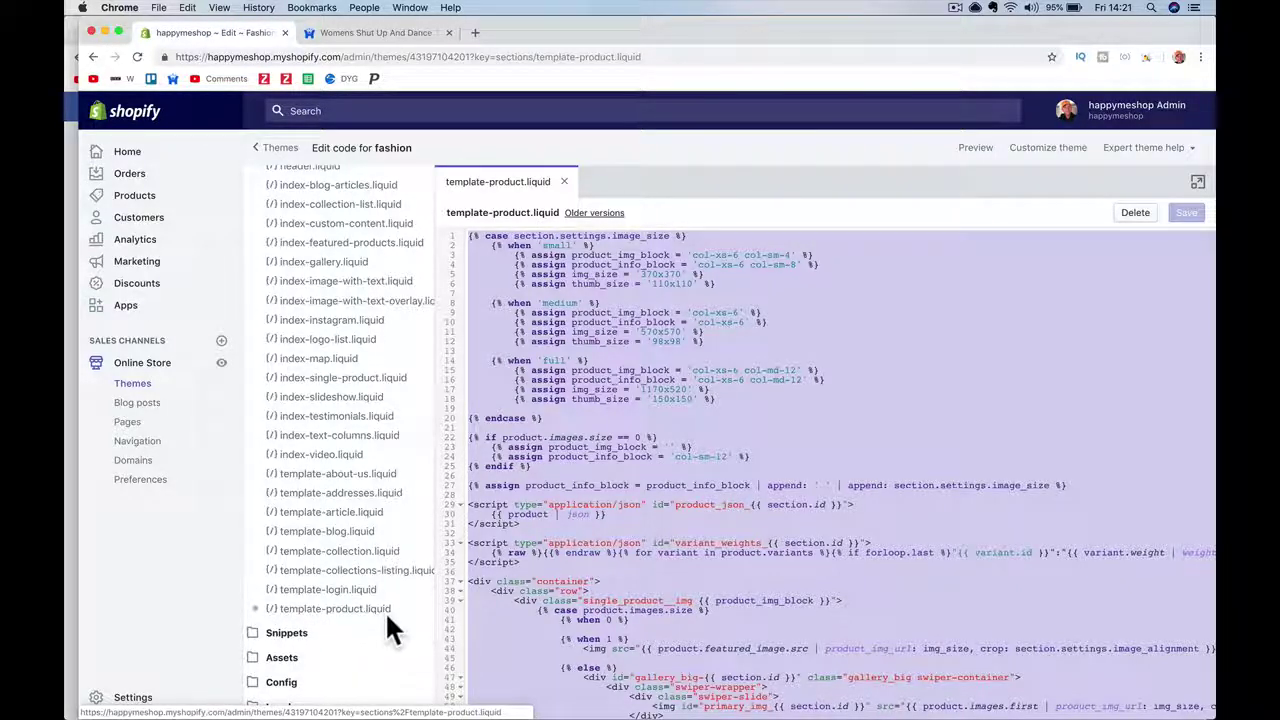
pyautogui.scroll(3, 388, 622)
pyautogui.scroll(2, 388, 626)
pyautogui.click(333, 339)
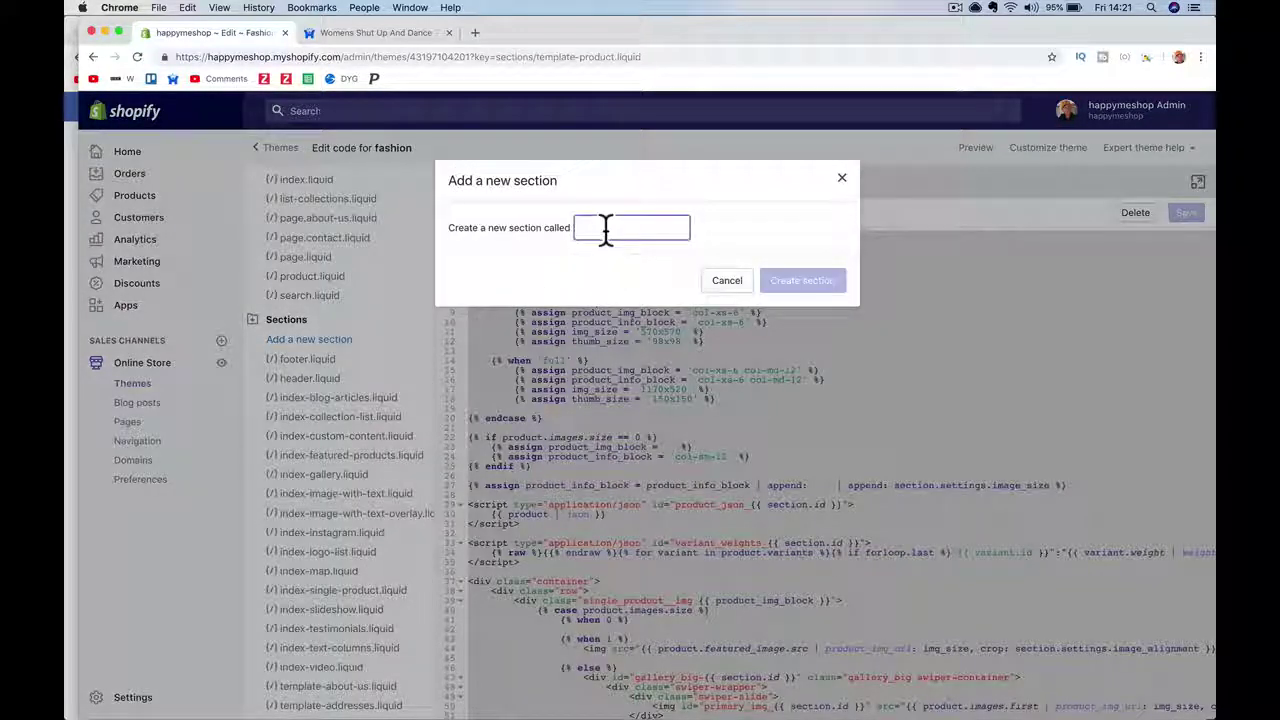
# Create a new section named template-product-no-cart.
pyautogui.write('templa')
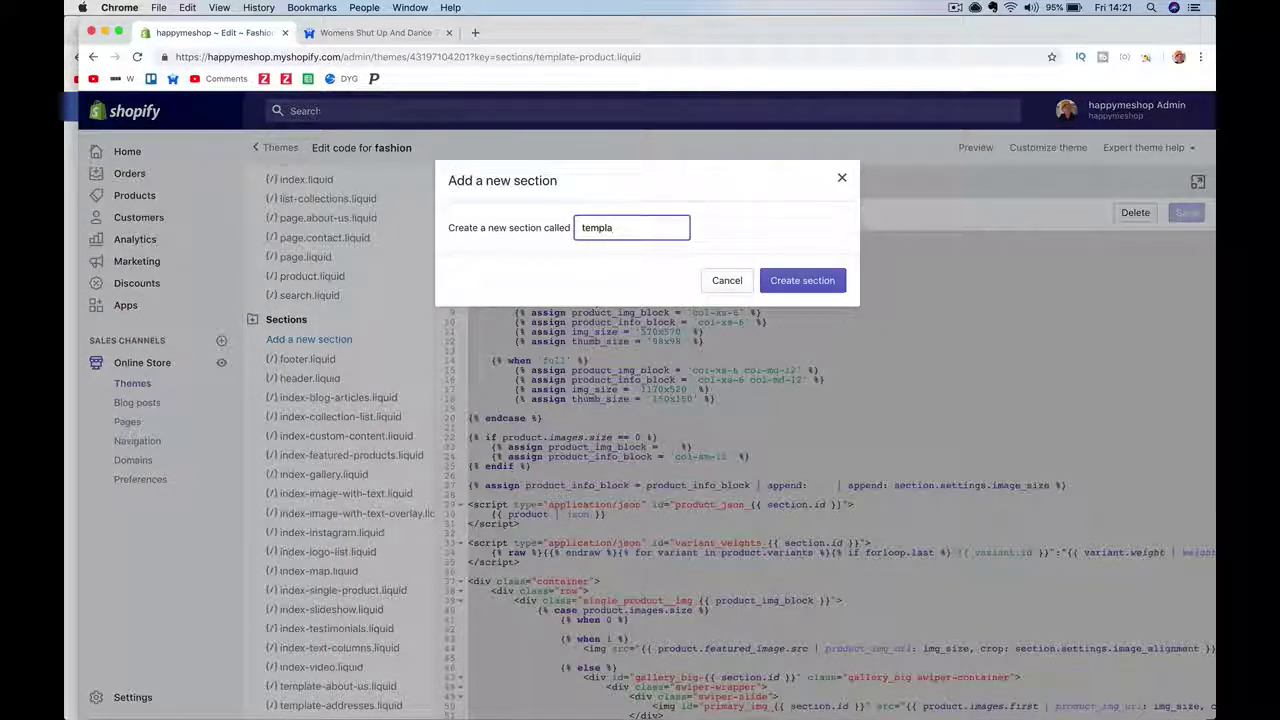
pyautogui.write('te')
pyautogui.write('-pr')
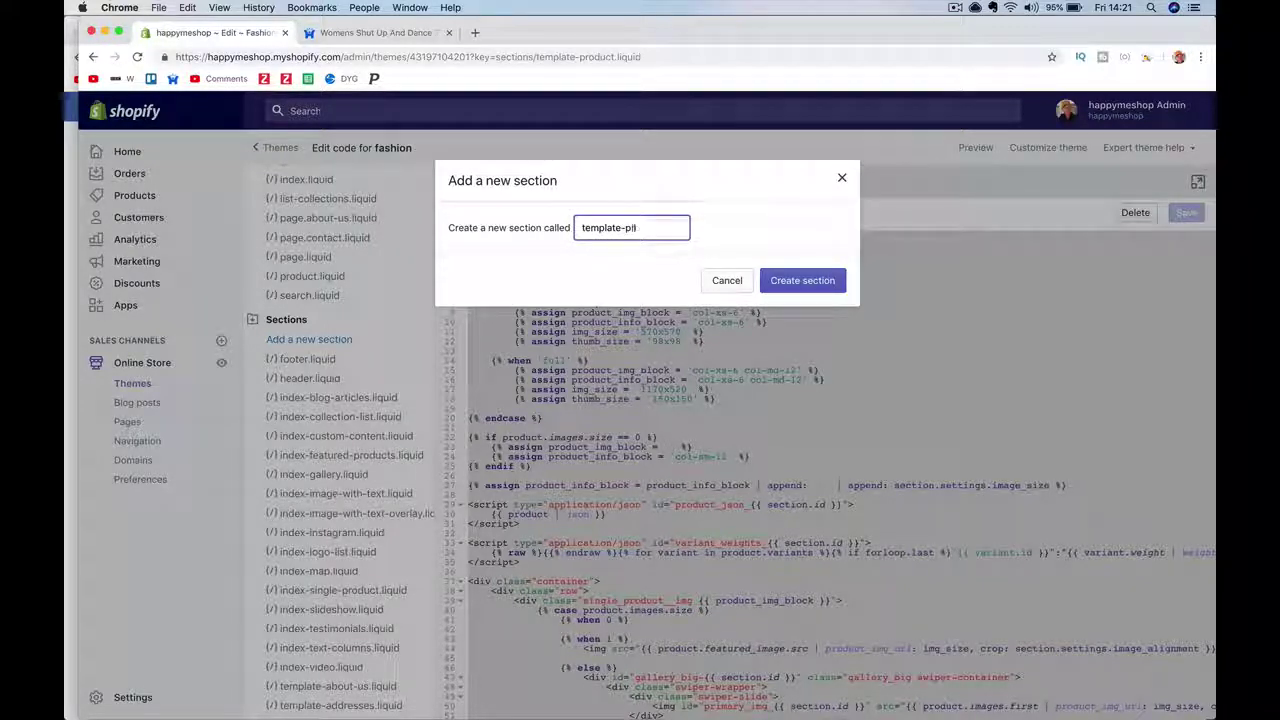
pyautogui.write('oduct')
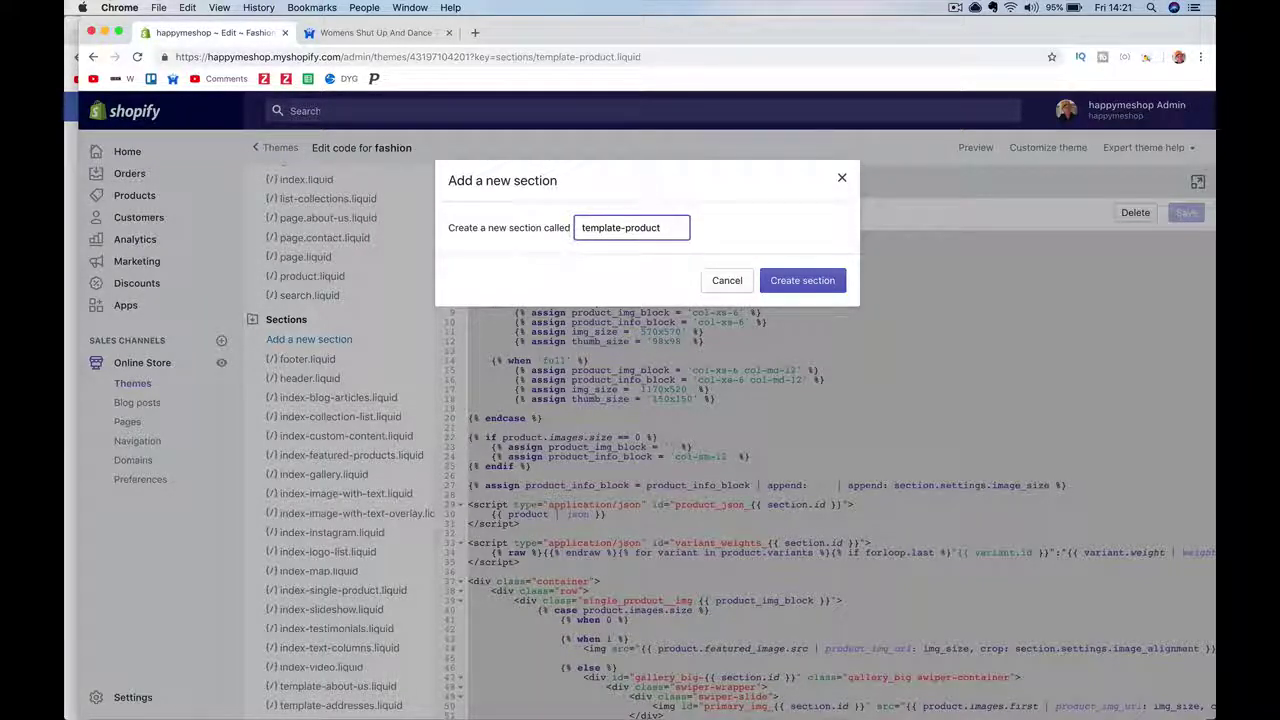
pyautogui.write('-no-cart')
pyautogui.click(805, 283)
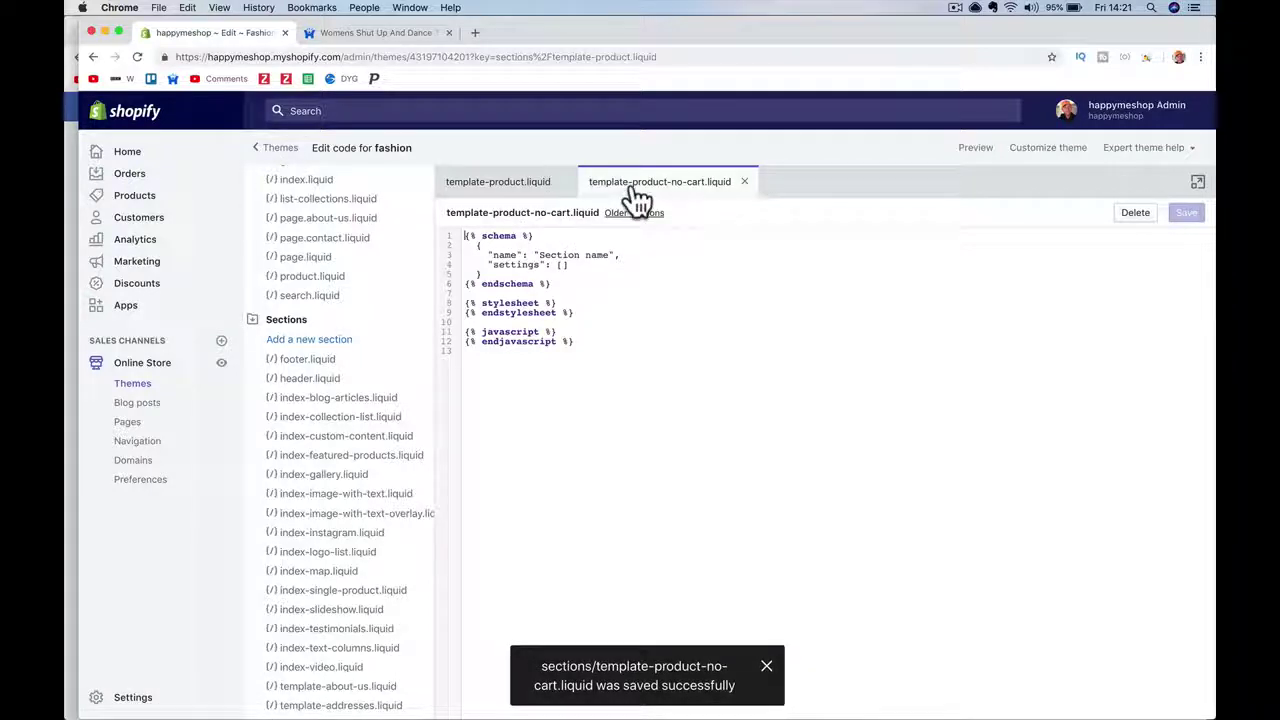
# Replace template-product-no-cart's default code with the copied template-product code.
pyautogui.click(492, 188)
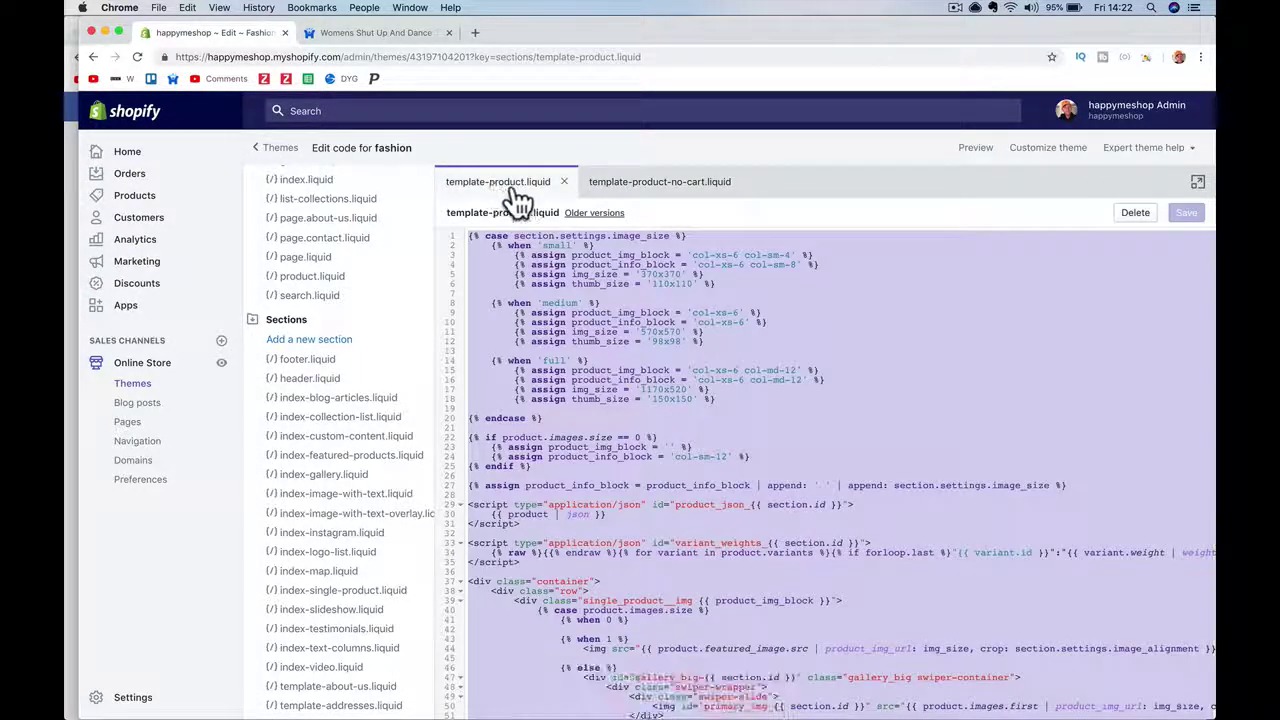
pyautogui.click(630, 188)
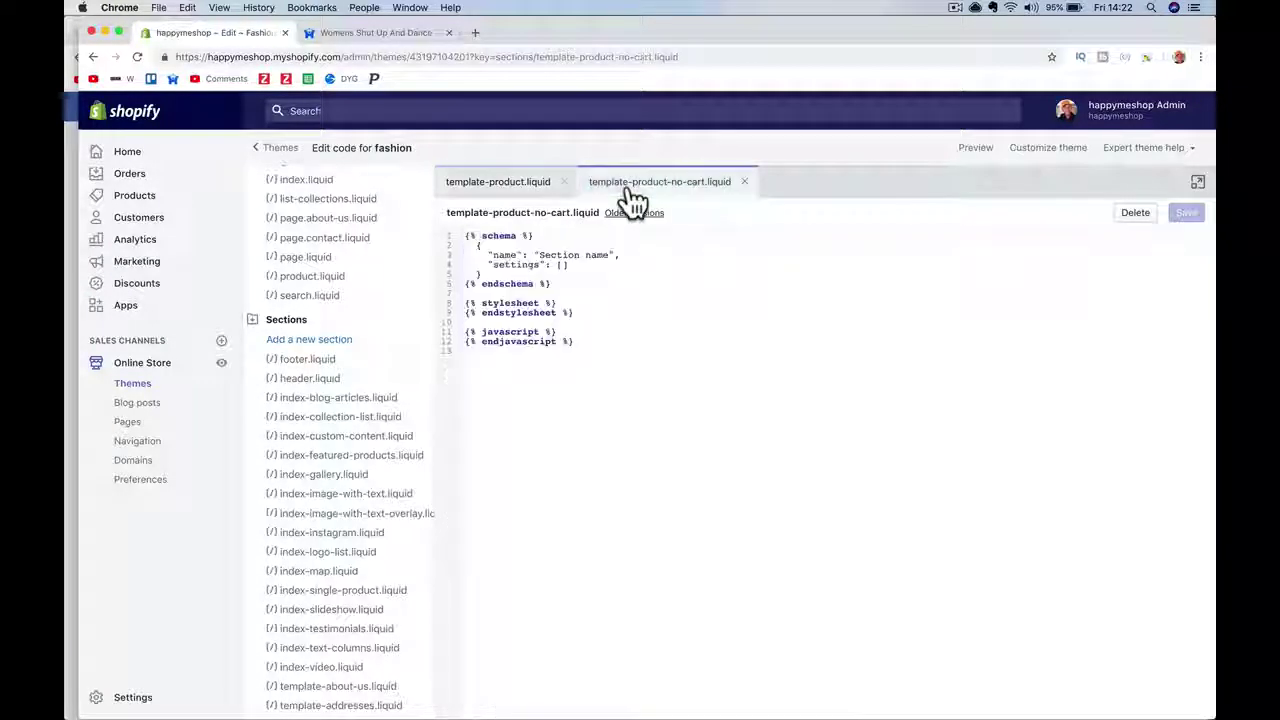
pyautogui.click(619, 331)
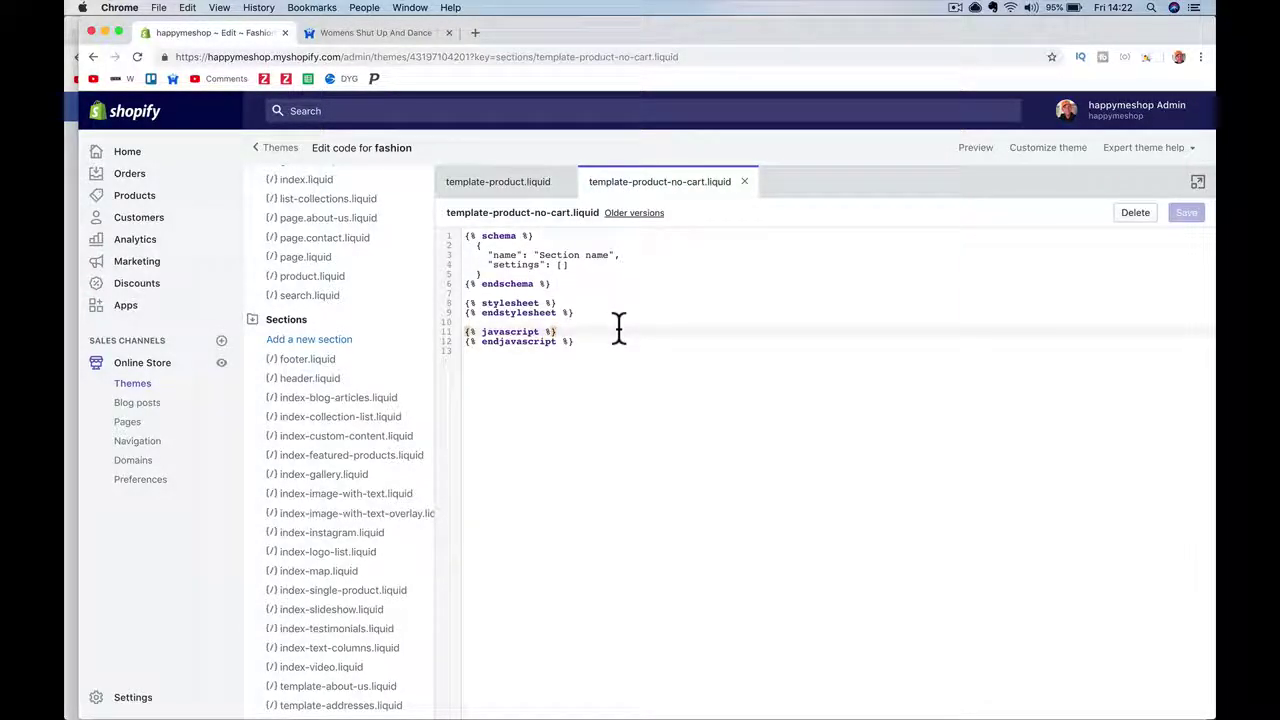
pyautogui.press('super+a')
pyautogui.press('BackSpace')
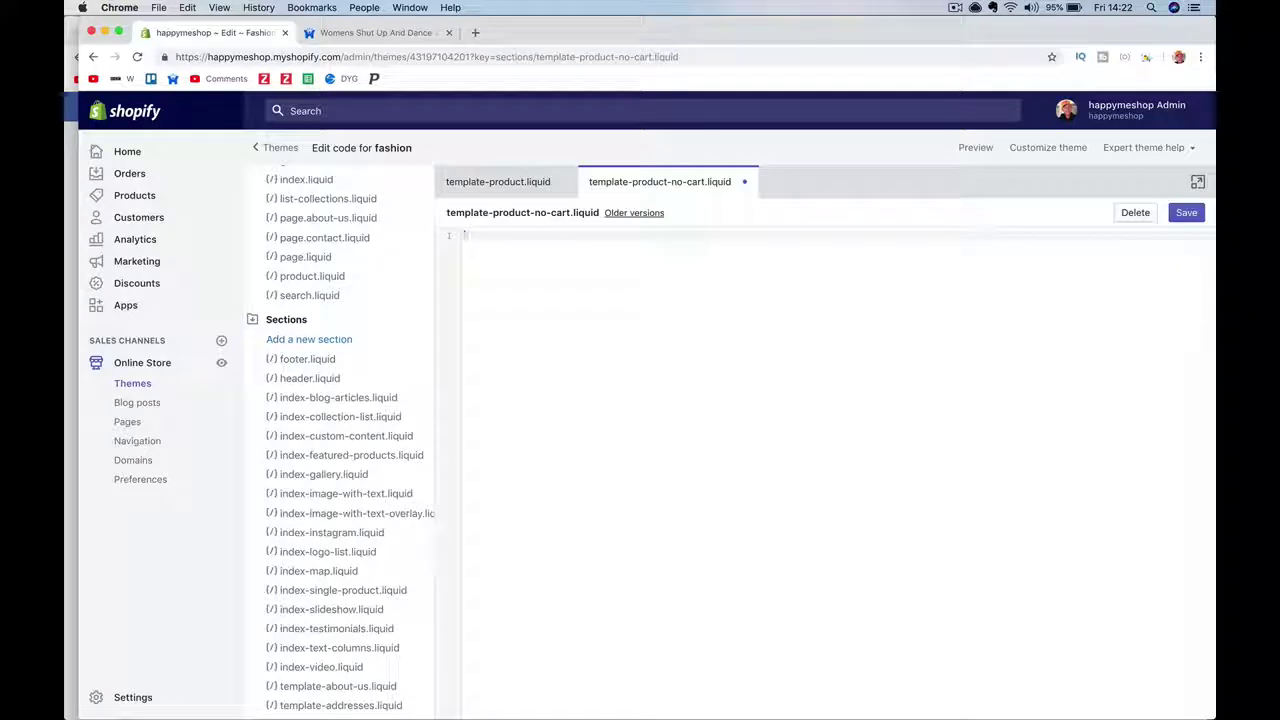
pyautogui.press('super+v')
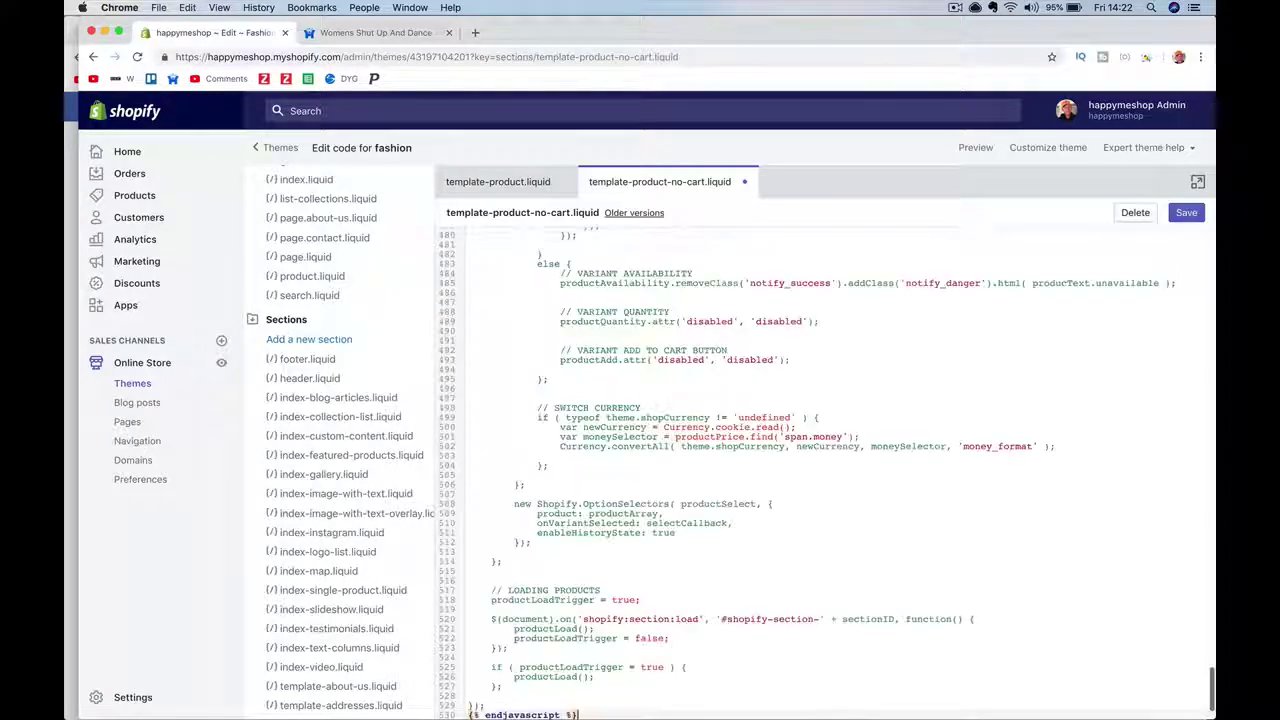
# Close the original template-product tab and save template-product-no-cart.liquid.
pyautogui.click(516, 186)
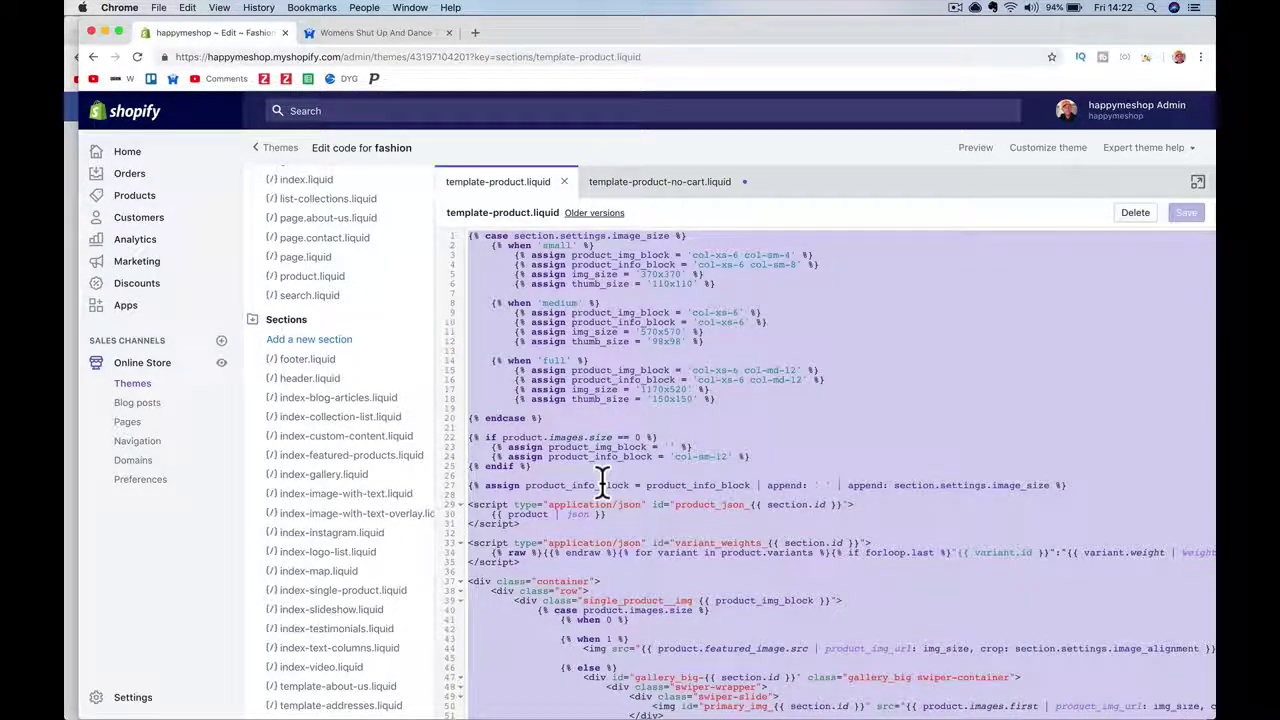
pyautogui.click(662, 184)
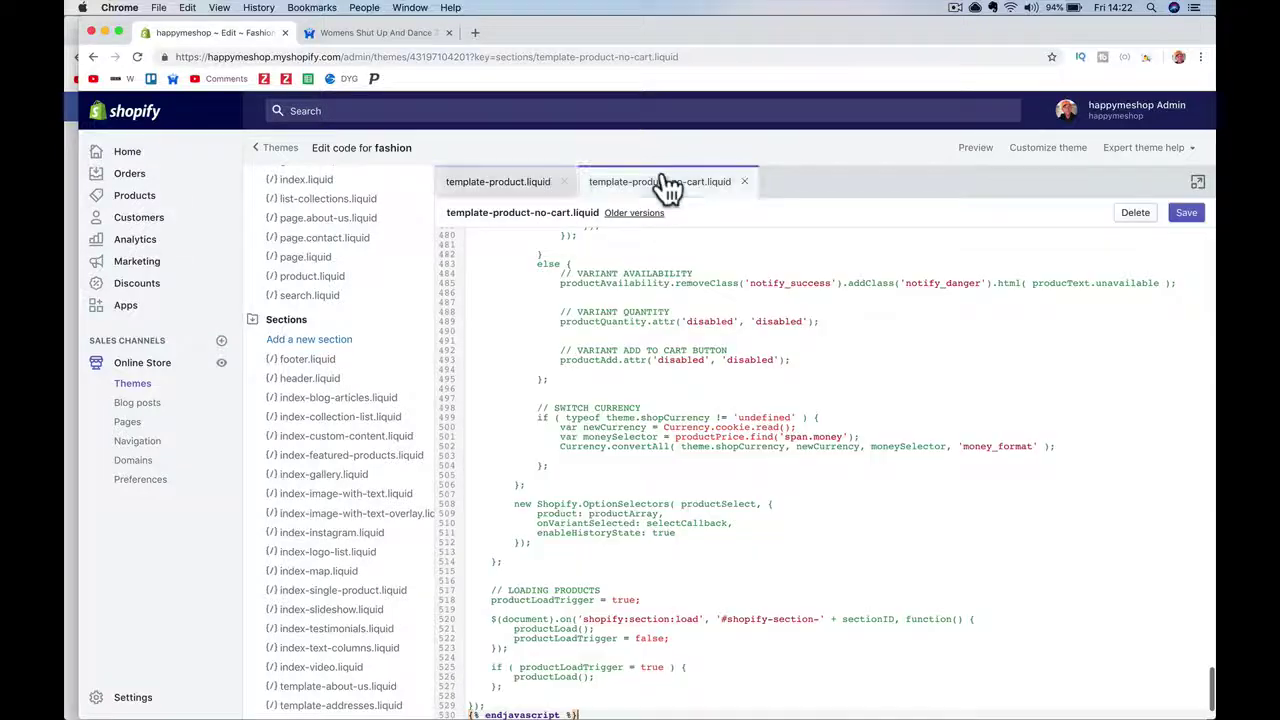
pyautogui.click(560, 192)
pyautogui.click(566, 186)
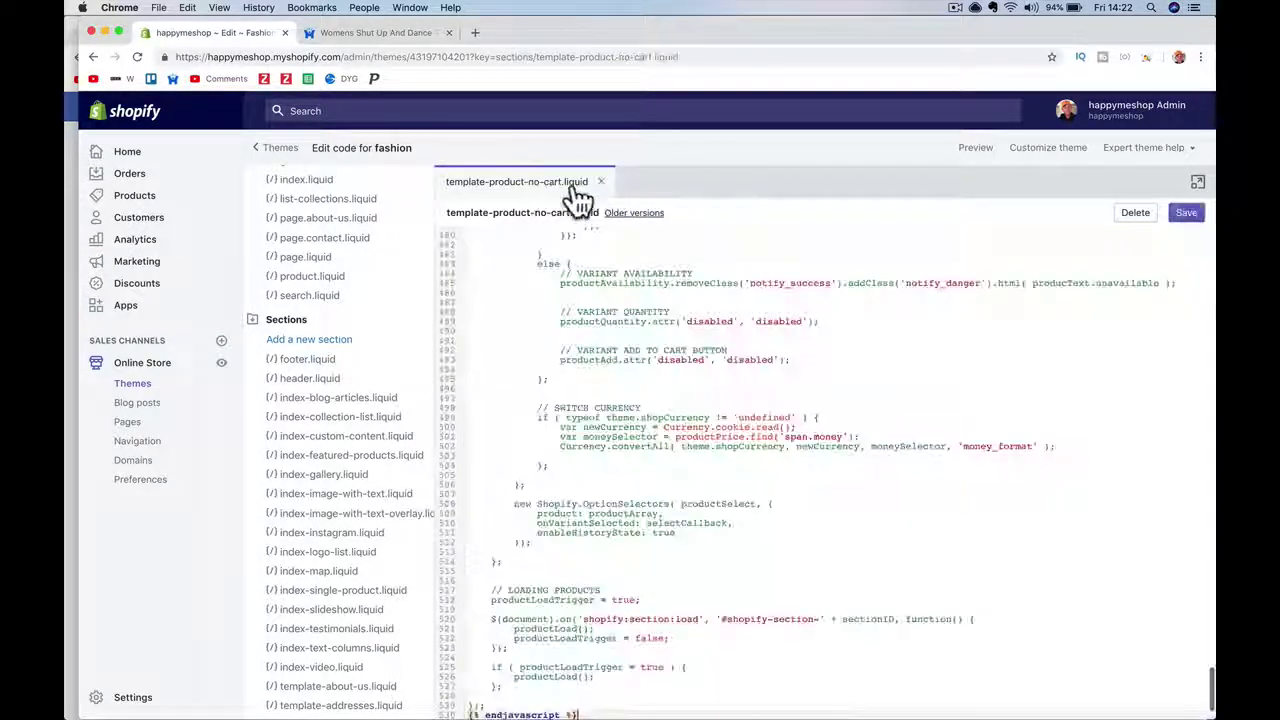
pyautogui.press('super+s')
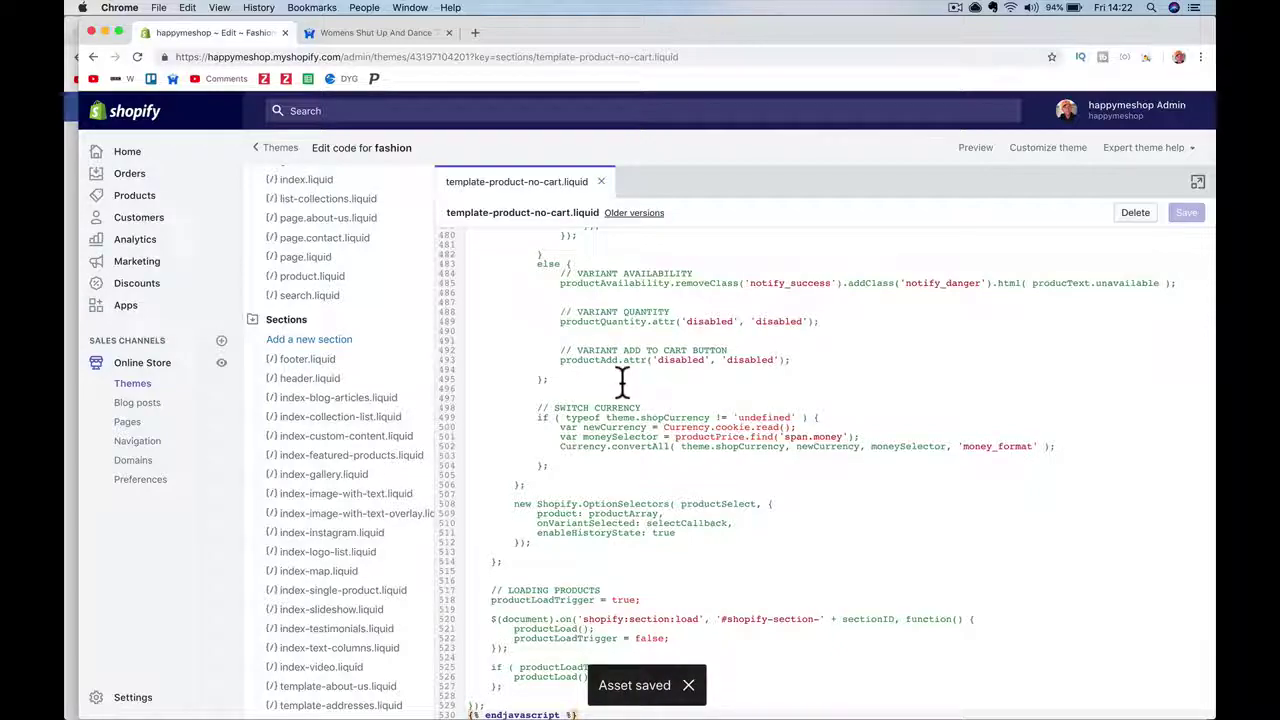
pyautogui.scroll(10, 622, 381)
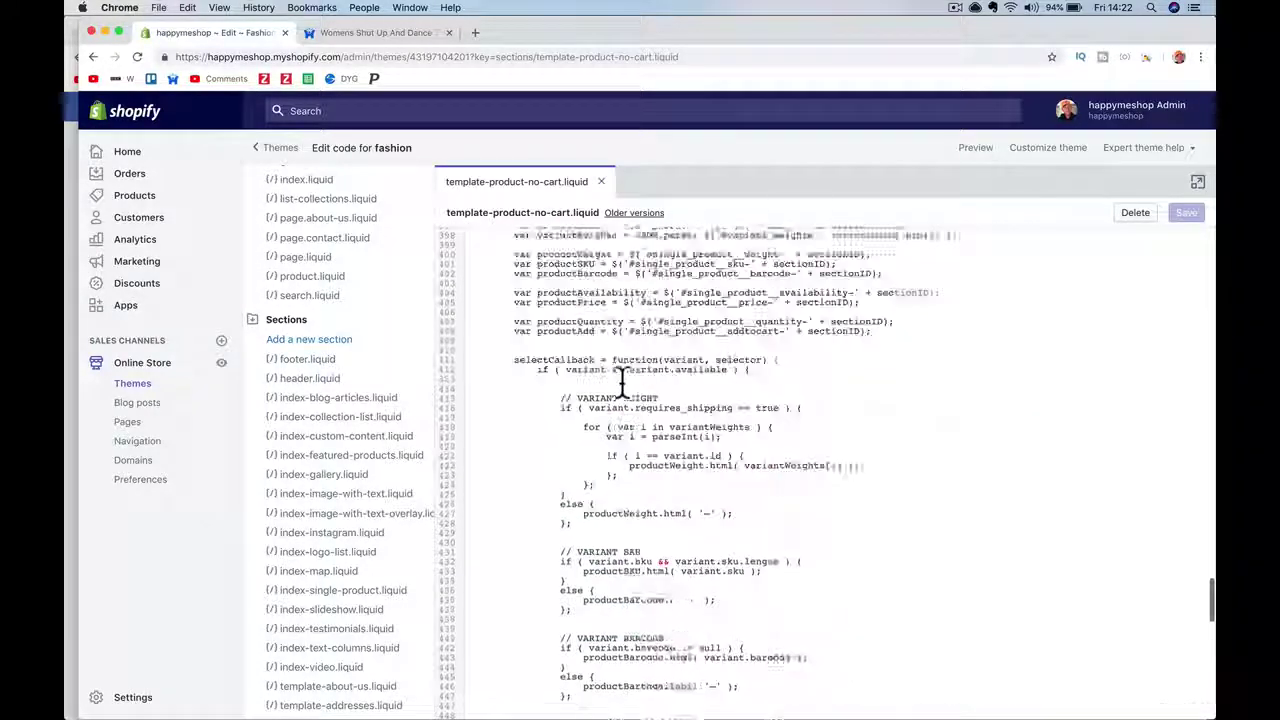
pyautogui.scroll(20, 542, 230)
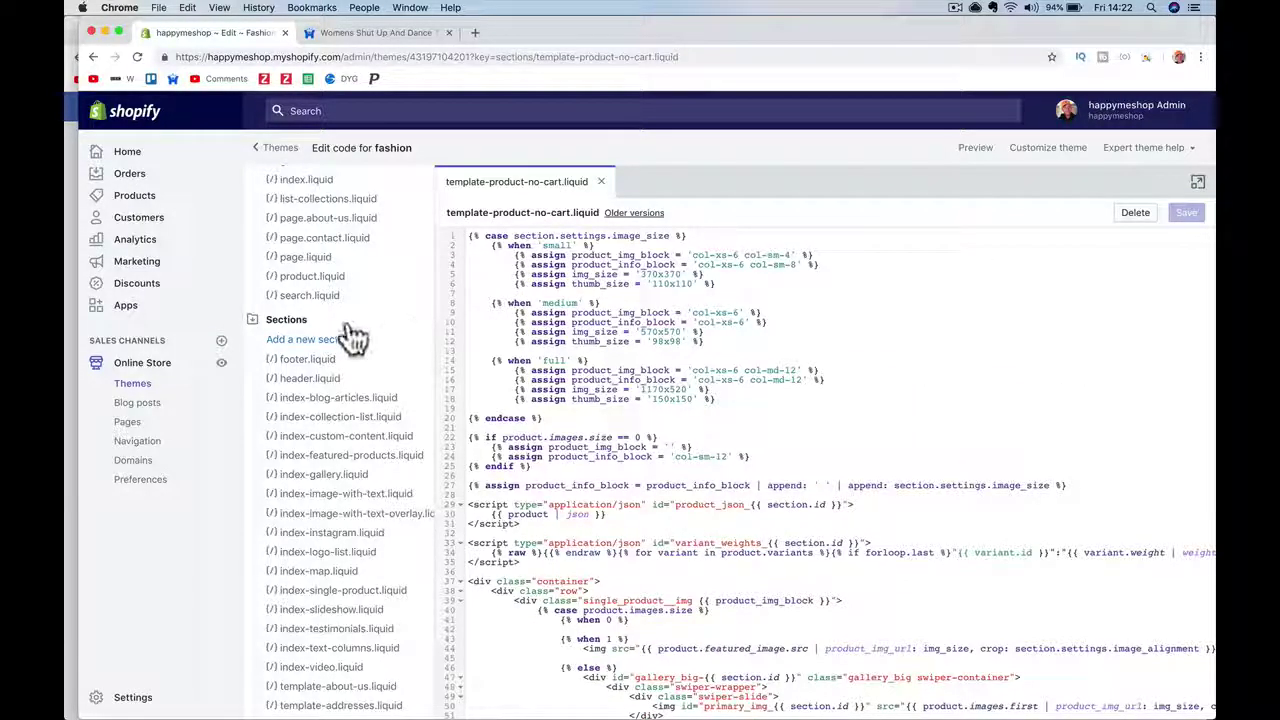
pyautogui.scroll(5, 345, 335)
pyautogui.scroll(2, 347, 318)
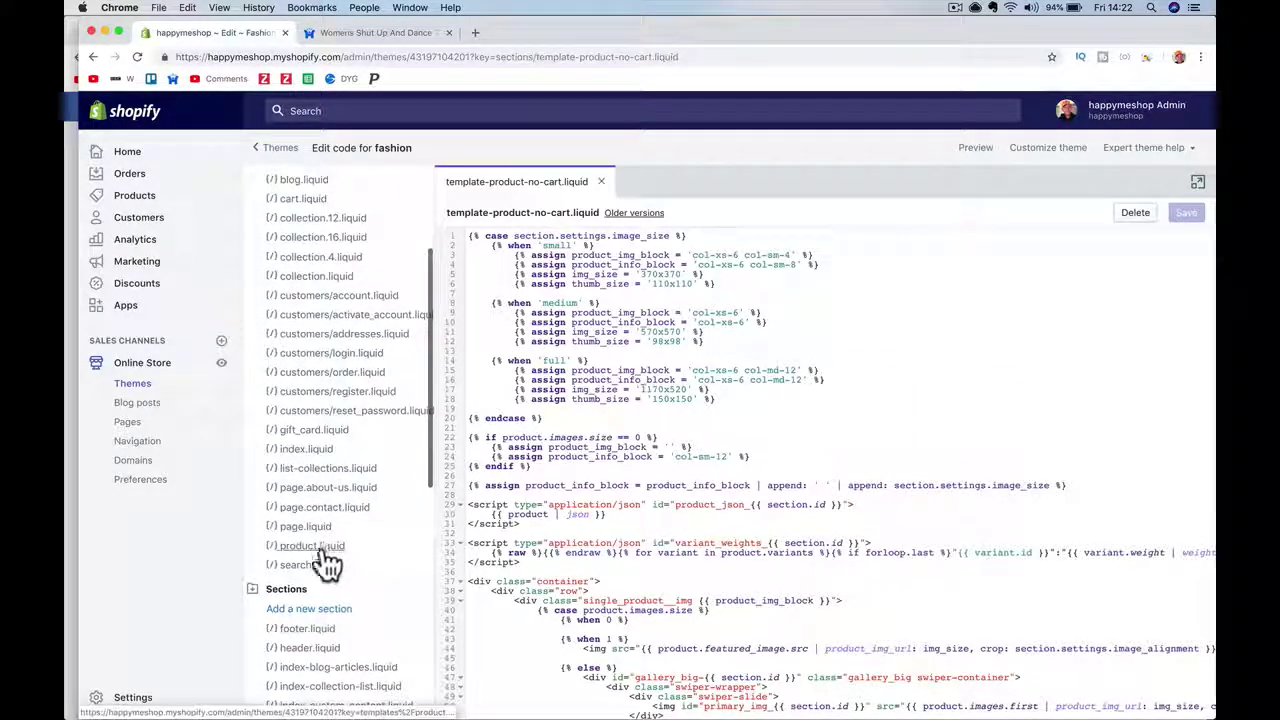
# Add a product-type template named no-cart-button, creating product.no-cart-button.liquid.
pyautogui.click(312, 546)
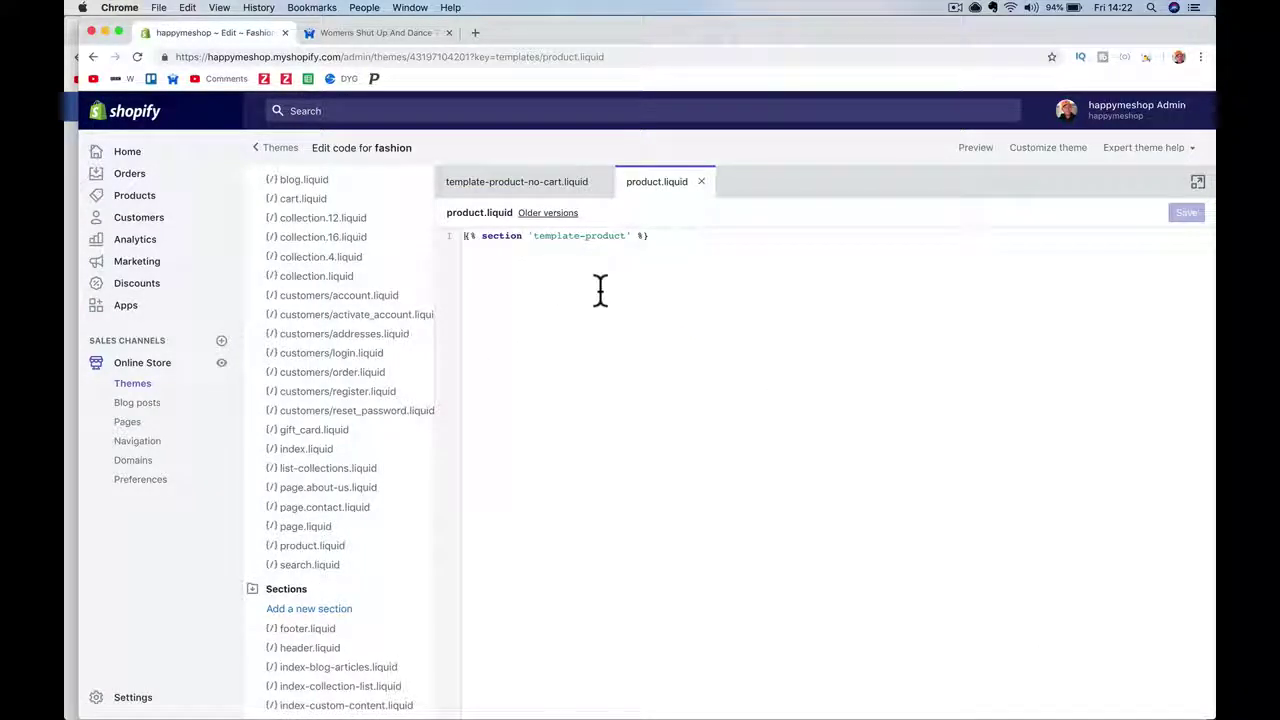
pyautogui.scroll(4, 292, 316)
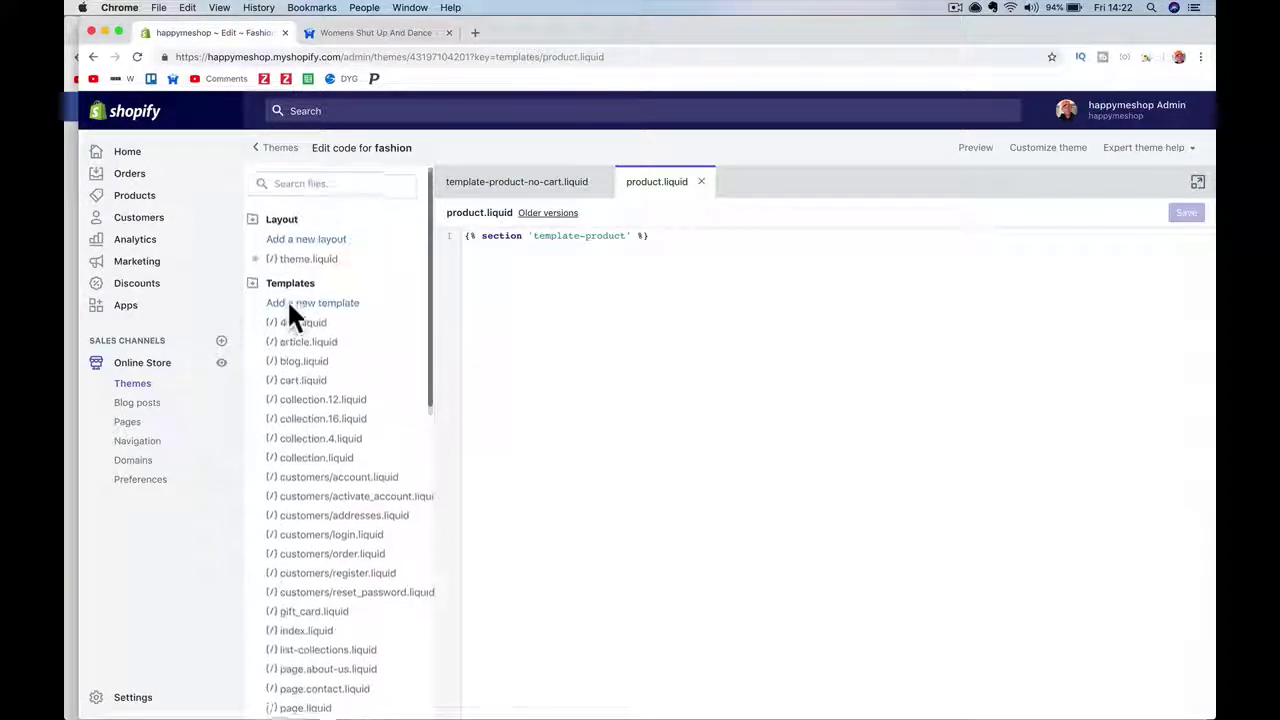
pyautogui.click(312, 252)
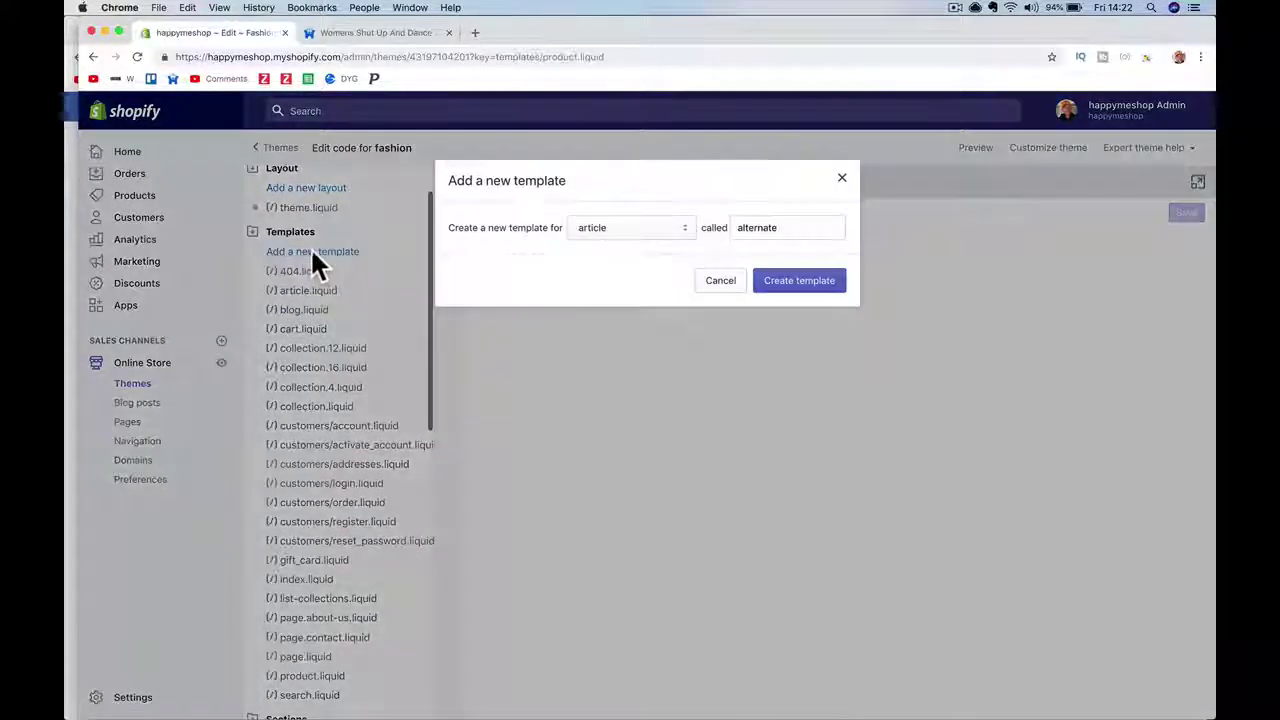
pyautogui.click(636, 226)
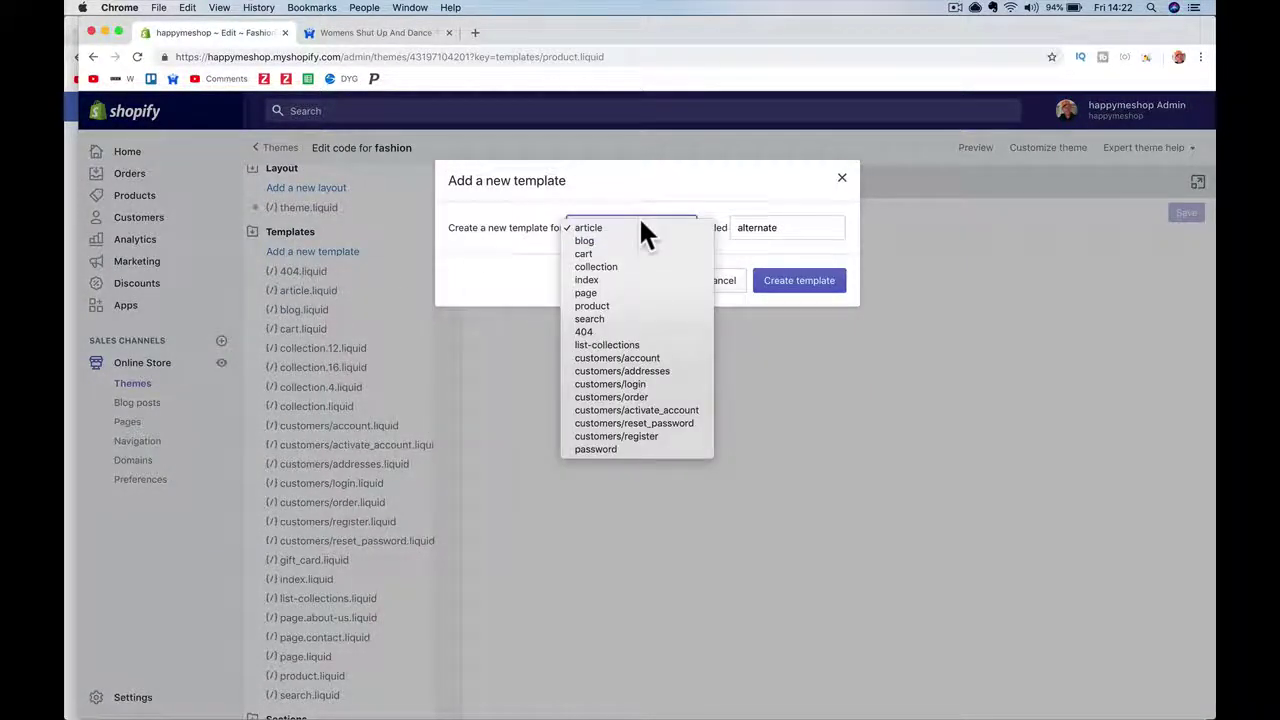
pyautogui.click(656, 306)
pyautogui.doubleClick(743, 228)
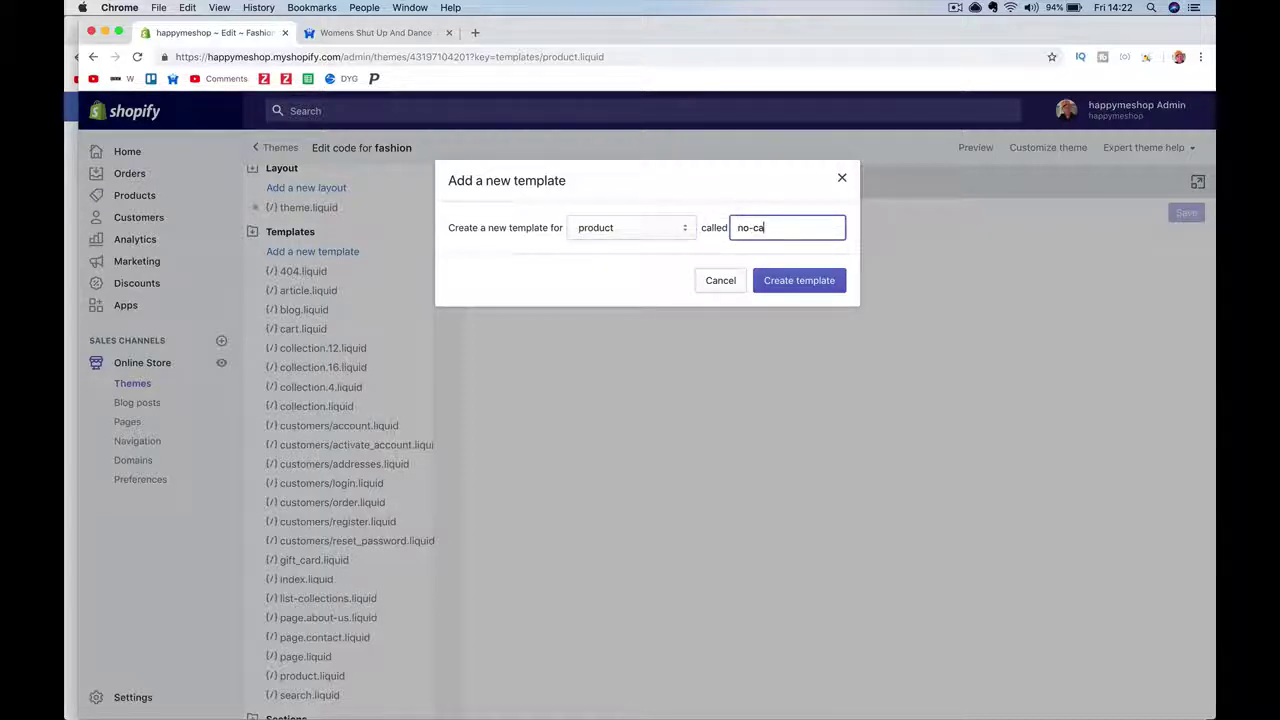
pyautogui.click(805, 274)
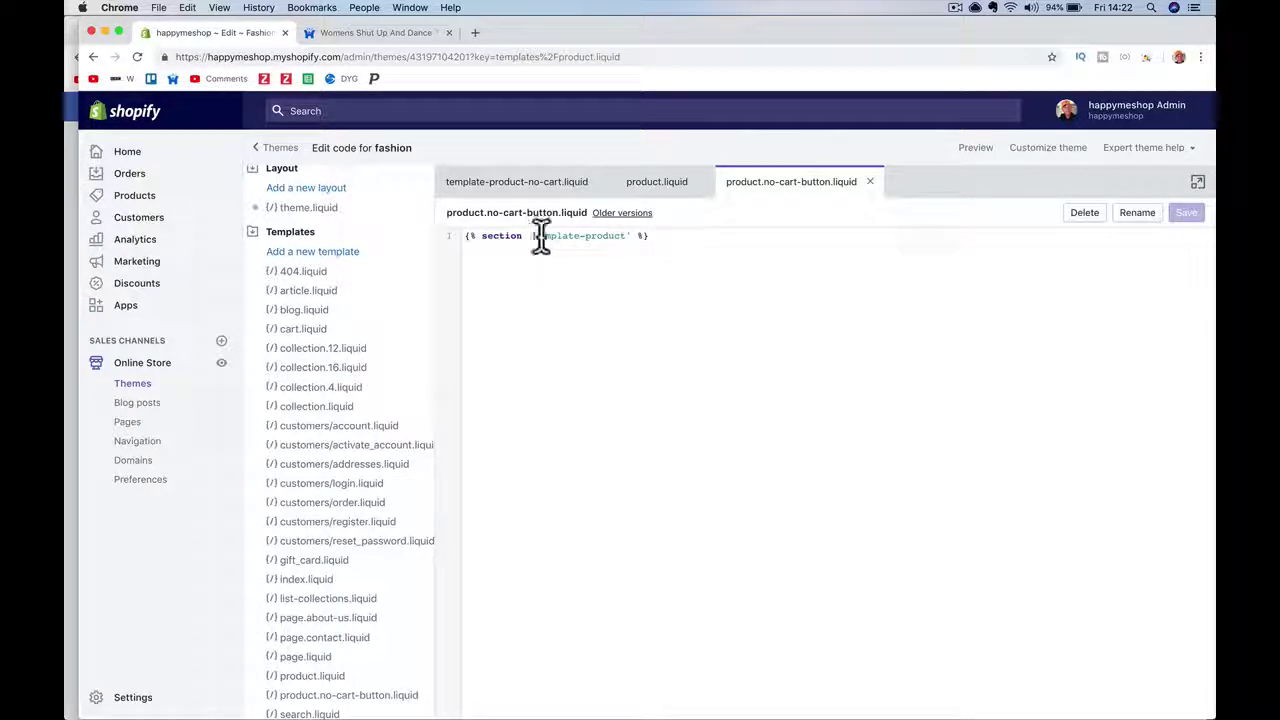
# Extend the section tag name template-product to template-product-no-cart in product.no-cart-button.liquid.
pyautogui.moveTo(540, 237); pyautogui.dragTo(623, 234)
pyautogui.click(645, 192)
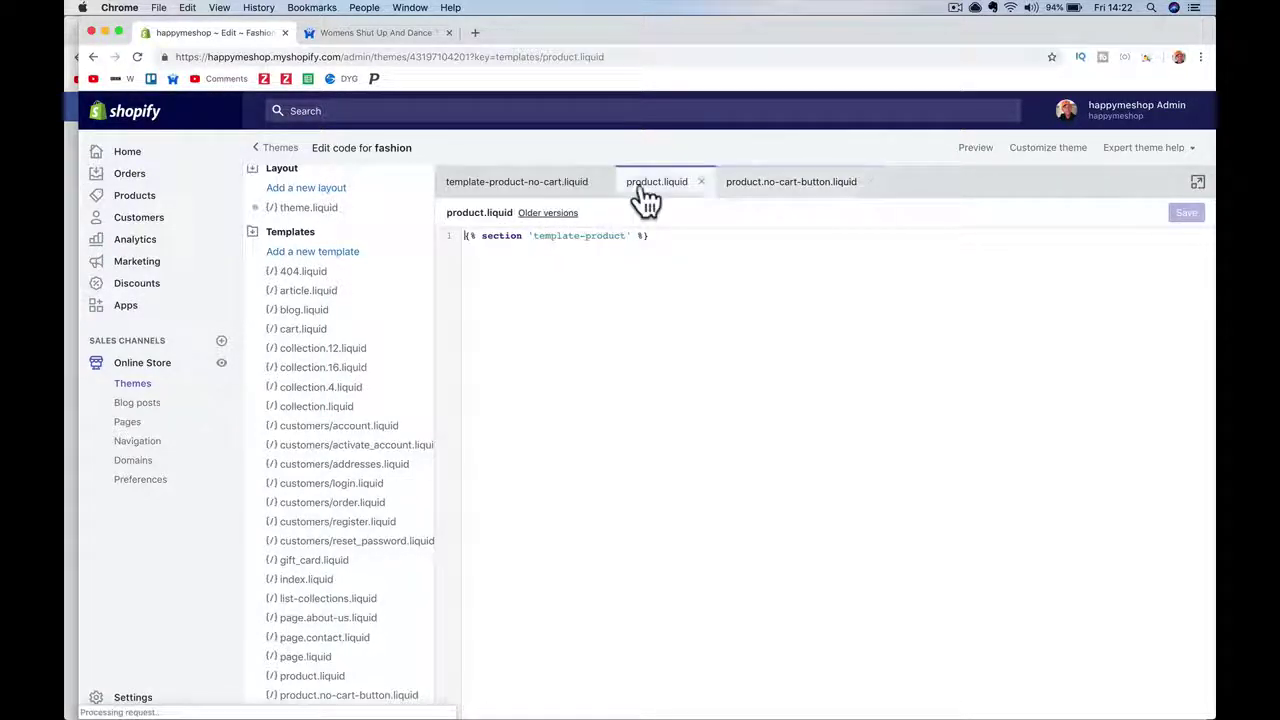
pyautogui.click(771, 195)
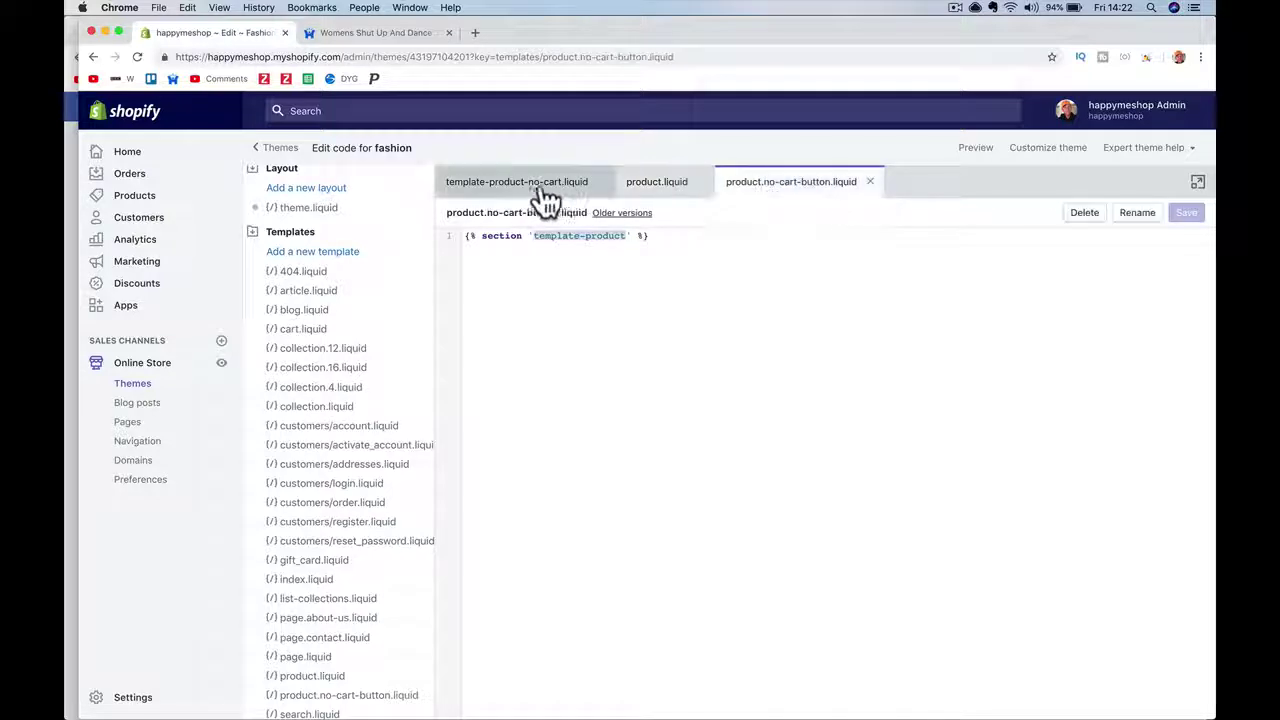
pyautogui.scroll(-5, 423, 445)
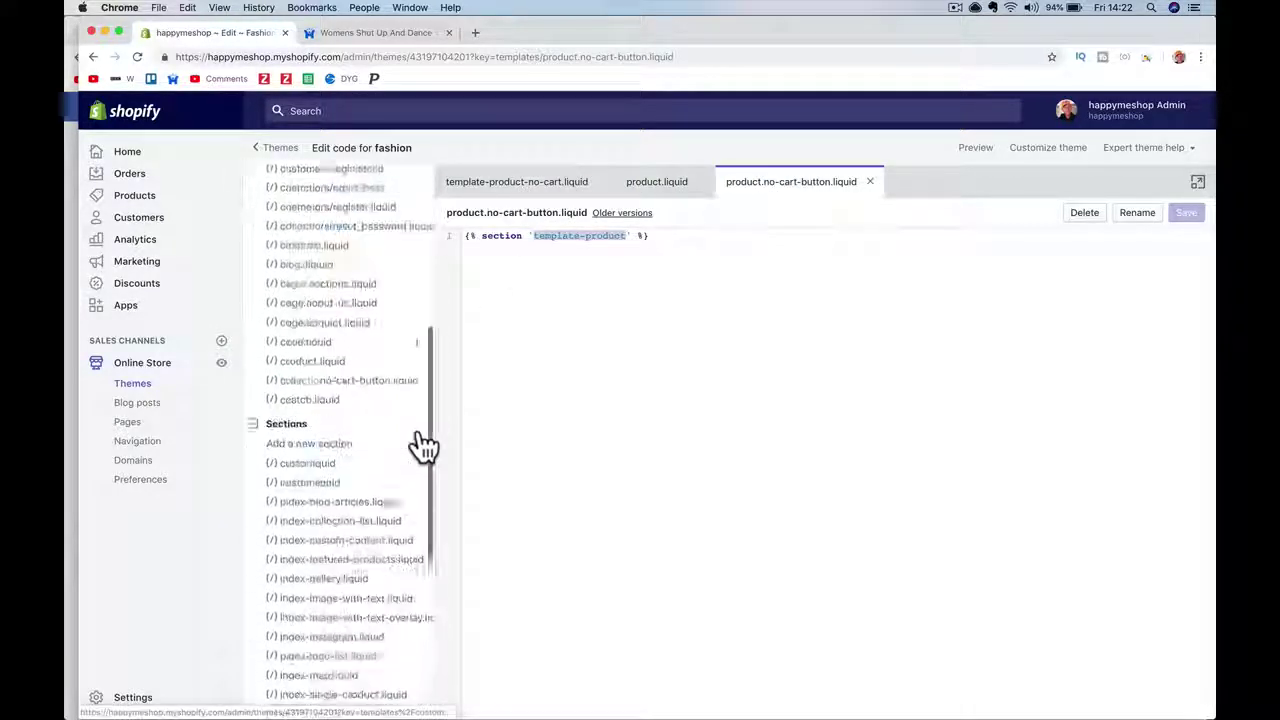
pyautogui.scroll(-5, 421, 444)
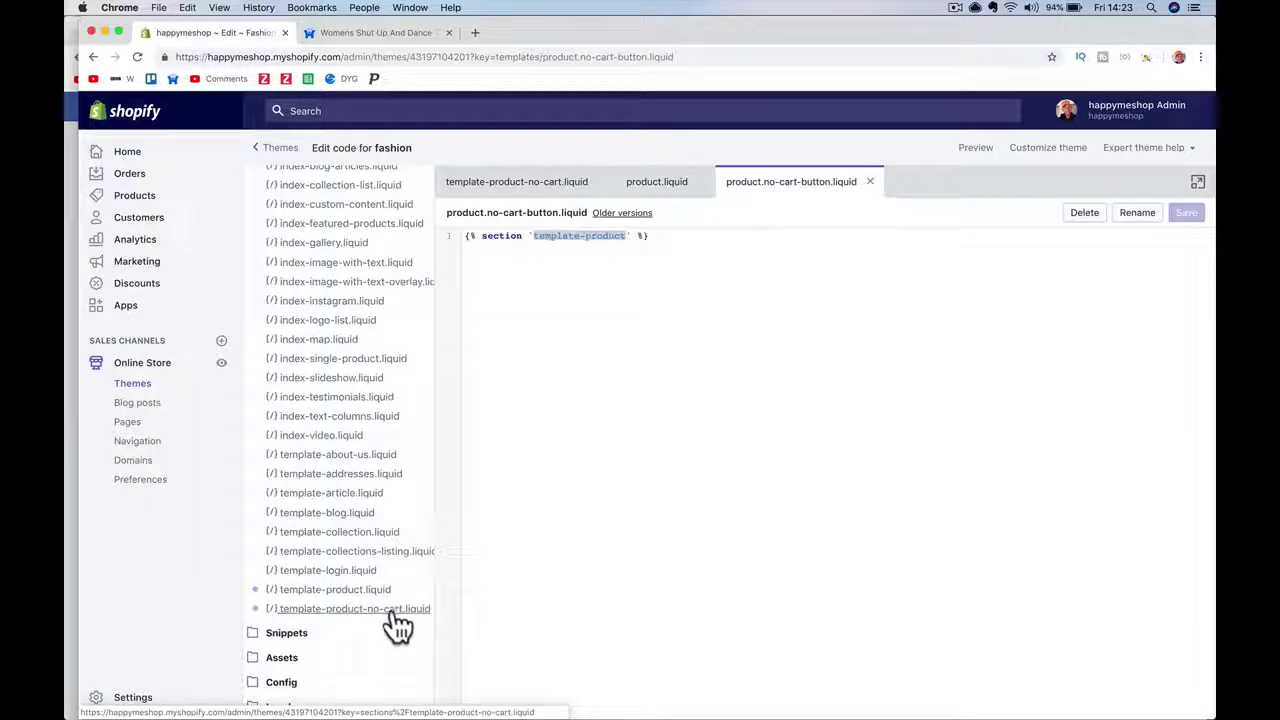
pyautogui.click(630, 240)
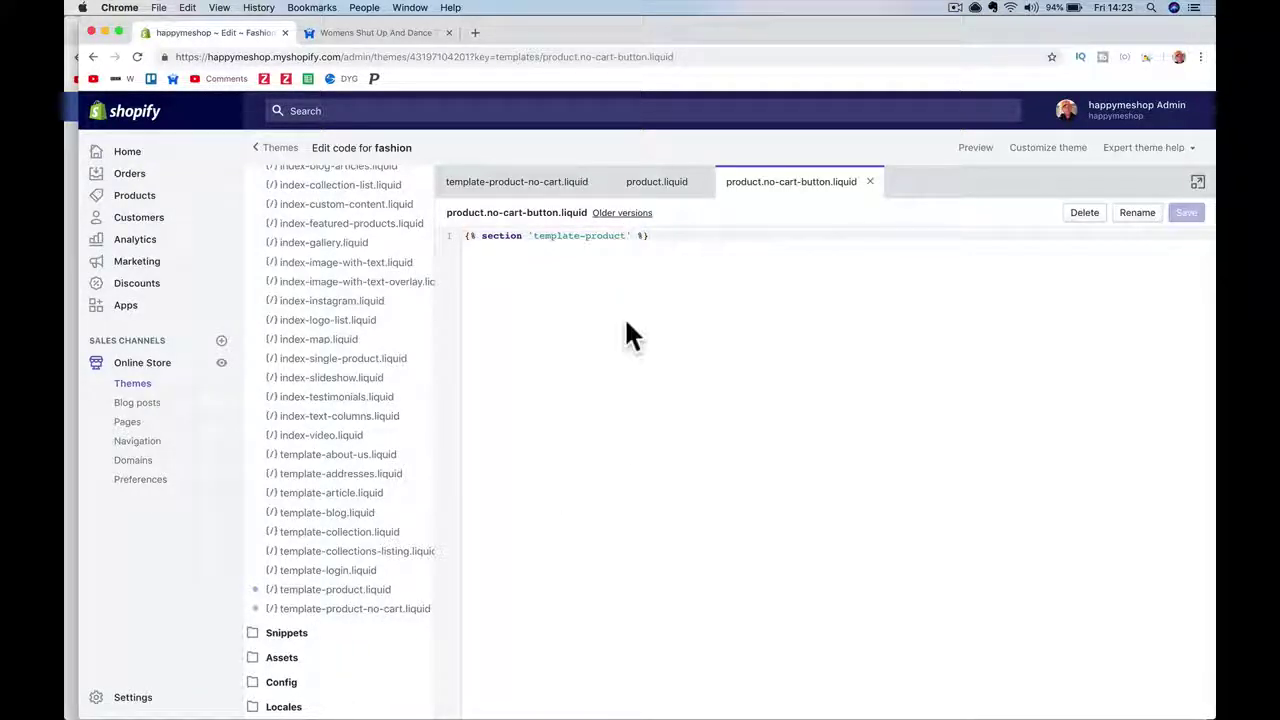
pyautogui.click(626, 236)
pyautogui.write('-no-cart')
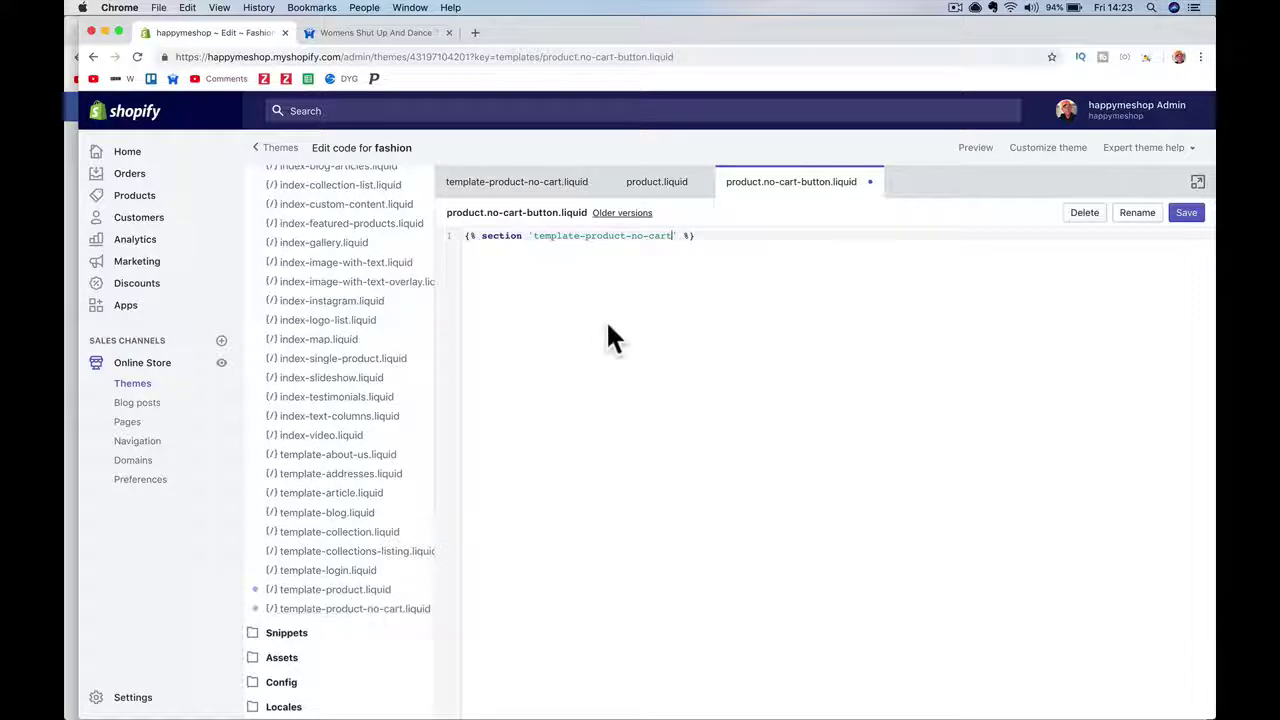
# Check the section name against the template-product-no-cart file, then save the template.
pyautogui.click(656, 181)
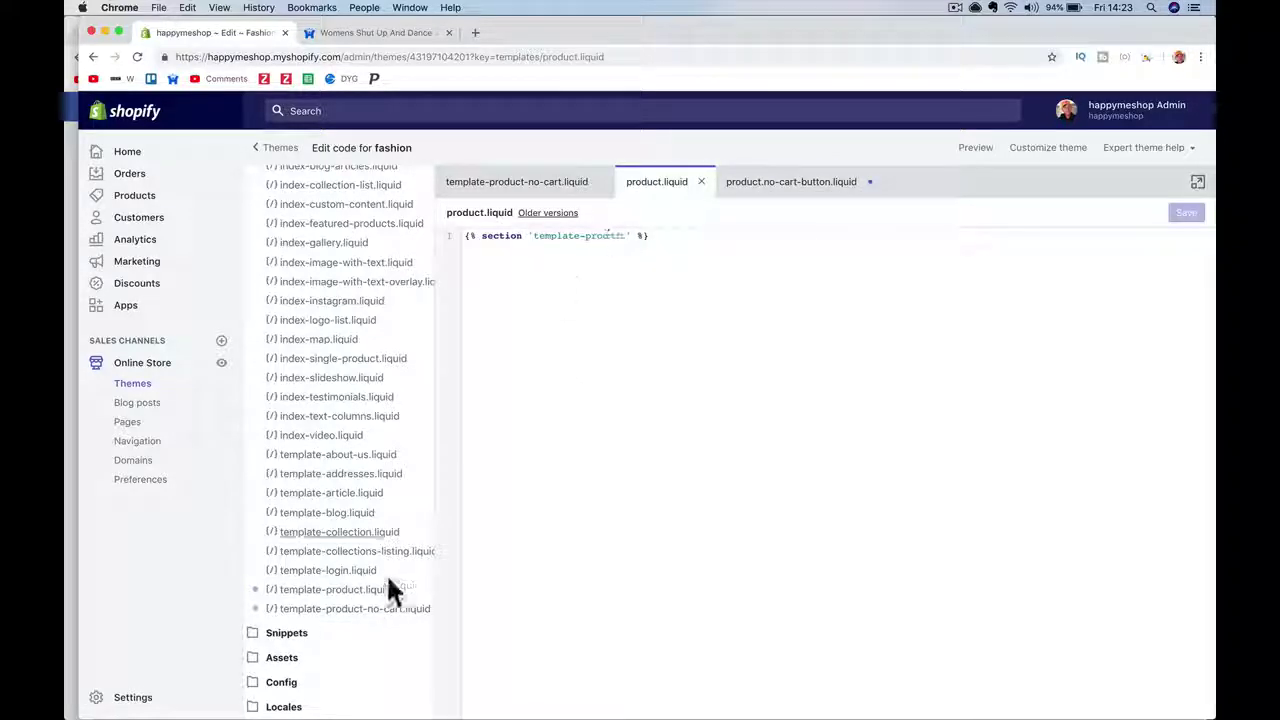
pyautogui.click(780, 192)
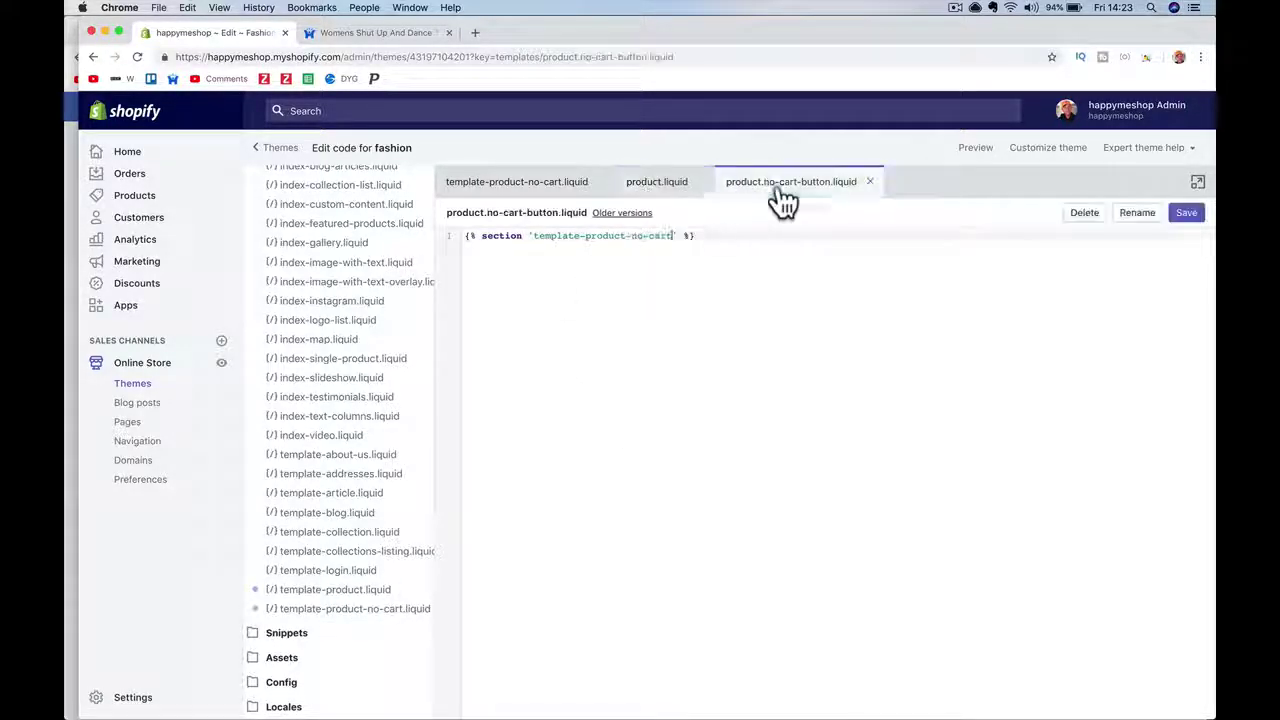
pyautogui.moveTo(537, 237); pyautogui.dragTo(663, 234)
pyautogui.click(537, 198)
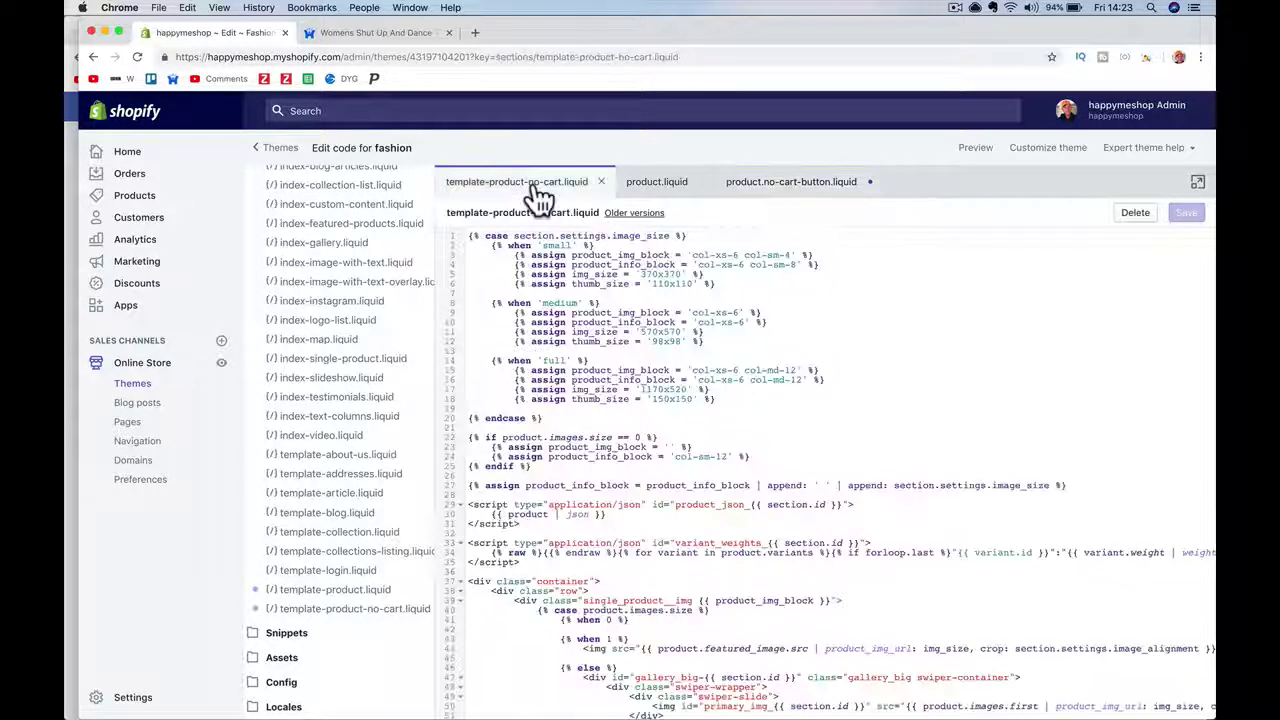
pyautogui.click(798, 192)
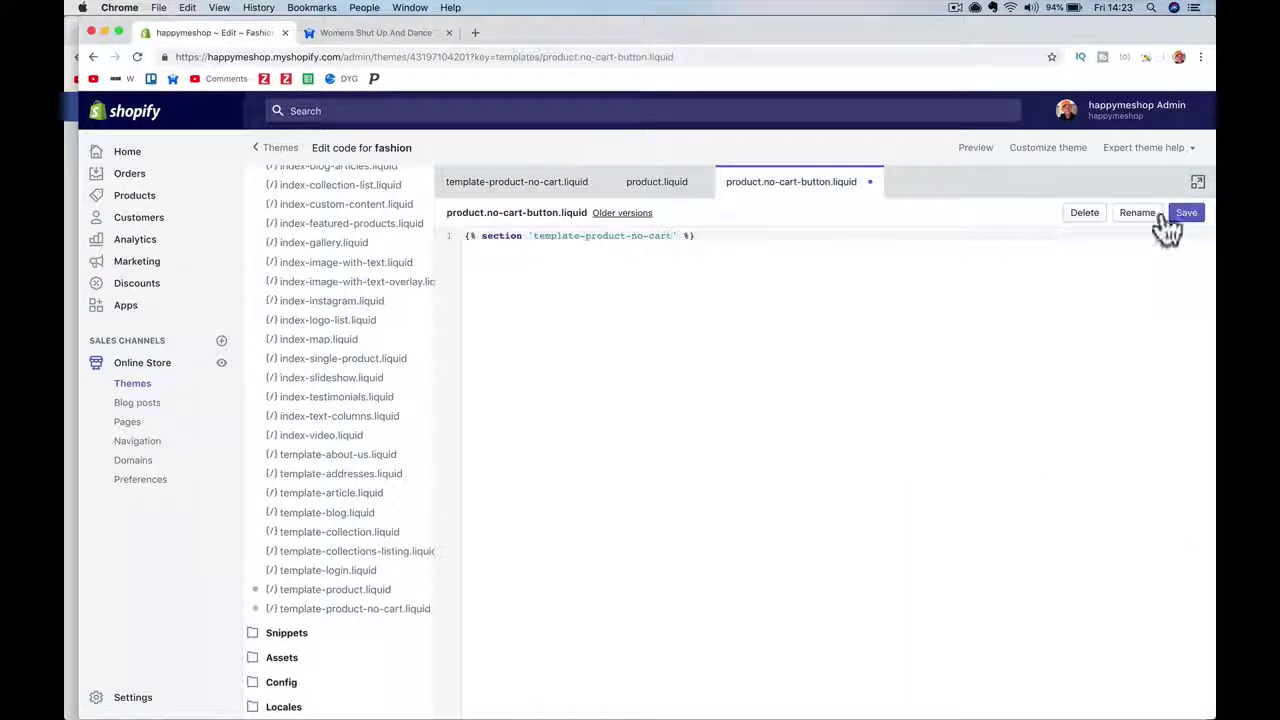
pyautogui.click(1186, 215)
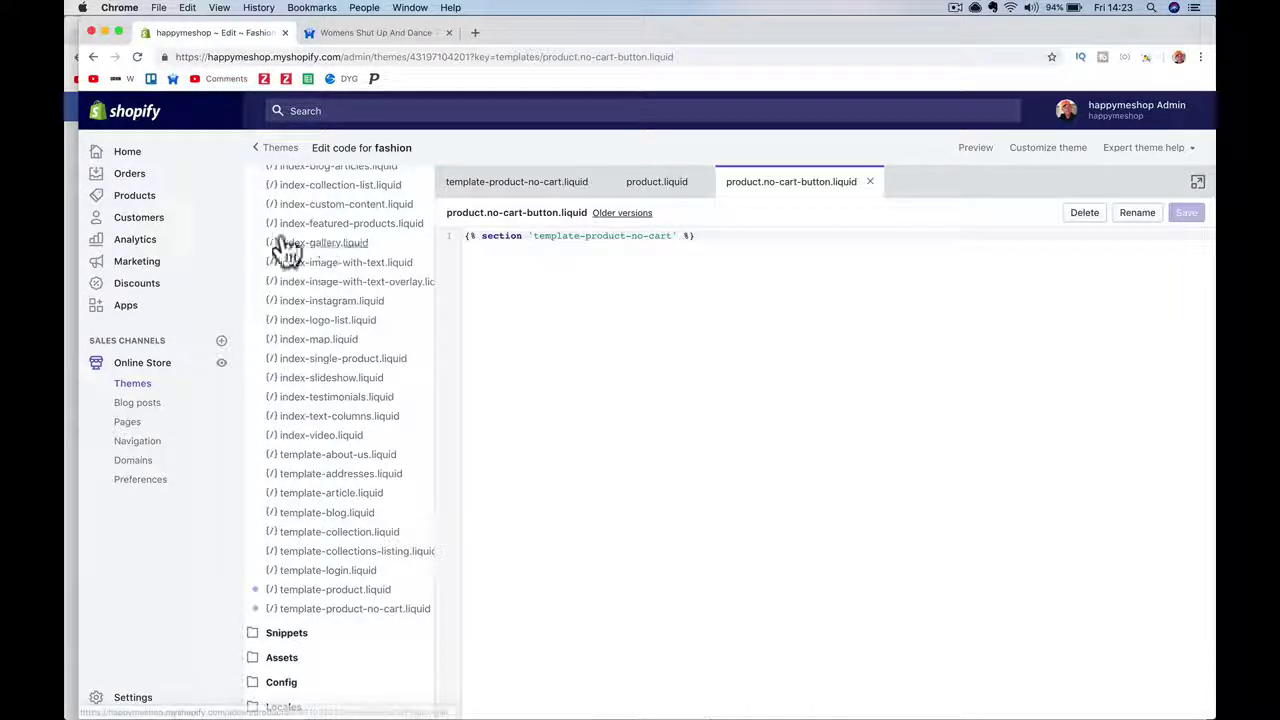
# Open the Womens Shut Up And Dance T-shirt product from the Products list.
pyautogui.click(162, 198)
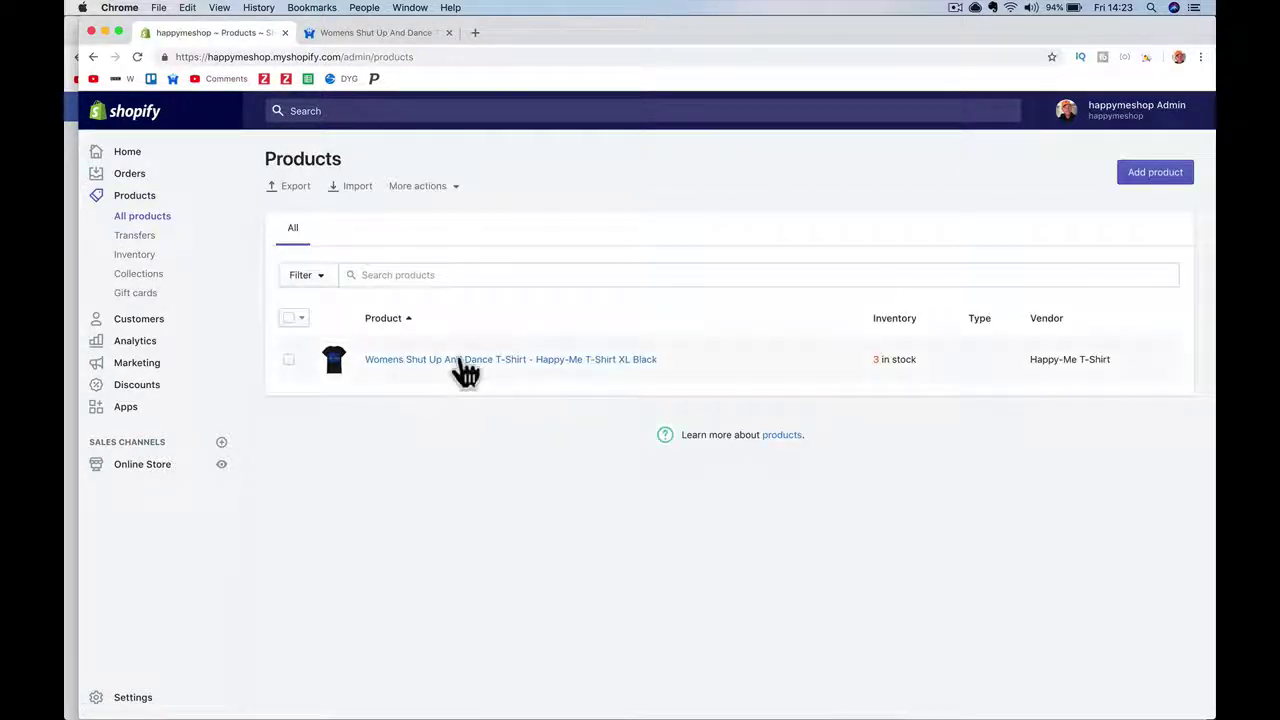
pyautogui.click(465, 360)
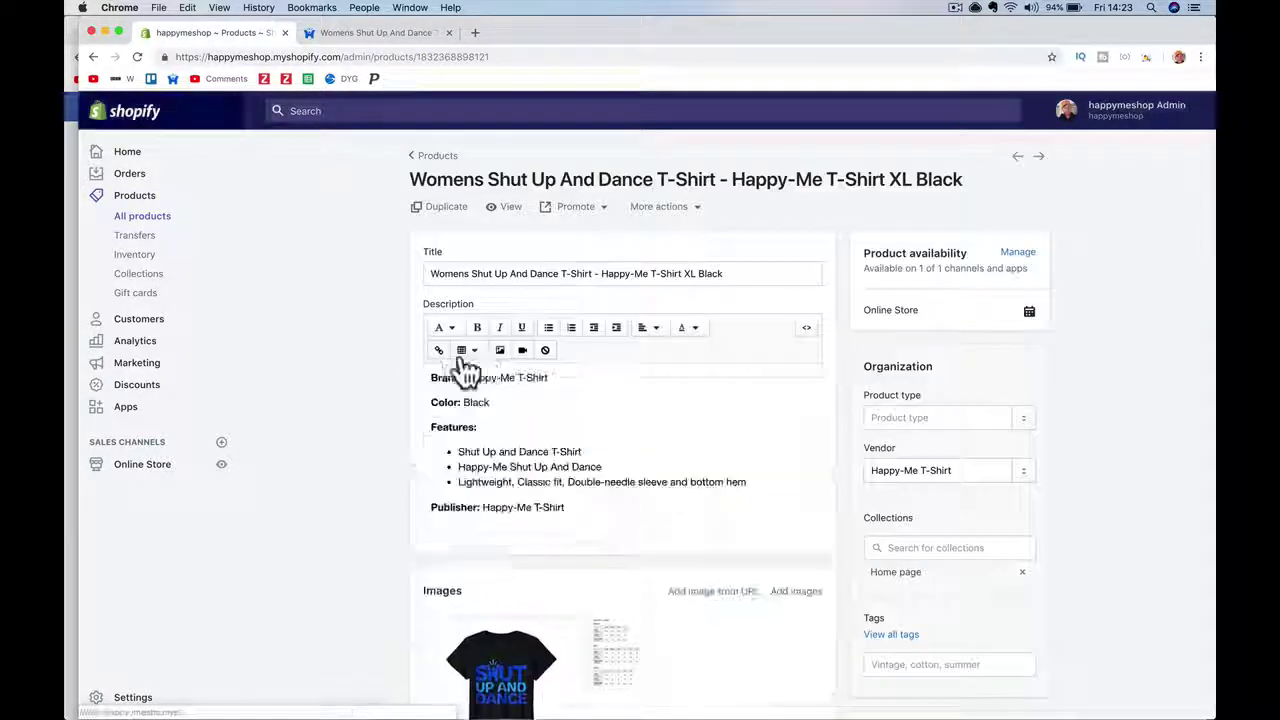
pyautogui.scroll(-3, 673, 503)
# Set the product template to product.no-cart-button and save the product.
pyautogui.click(909, 575)
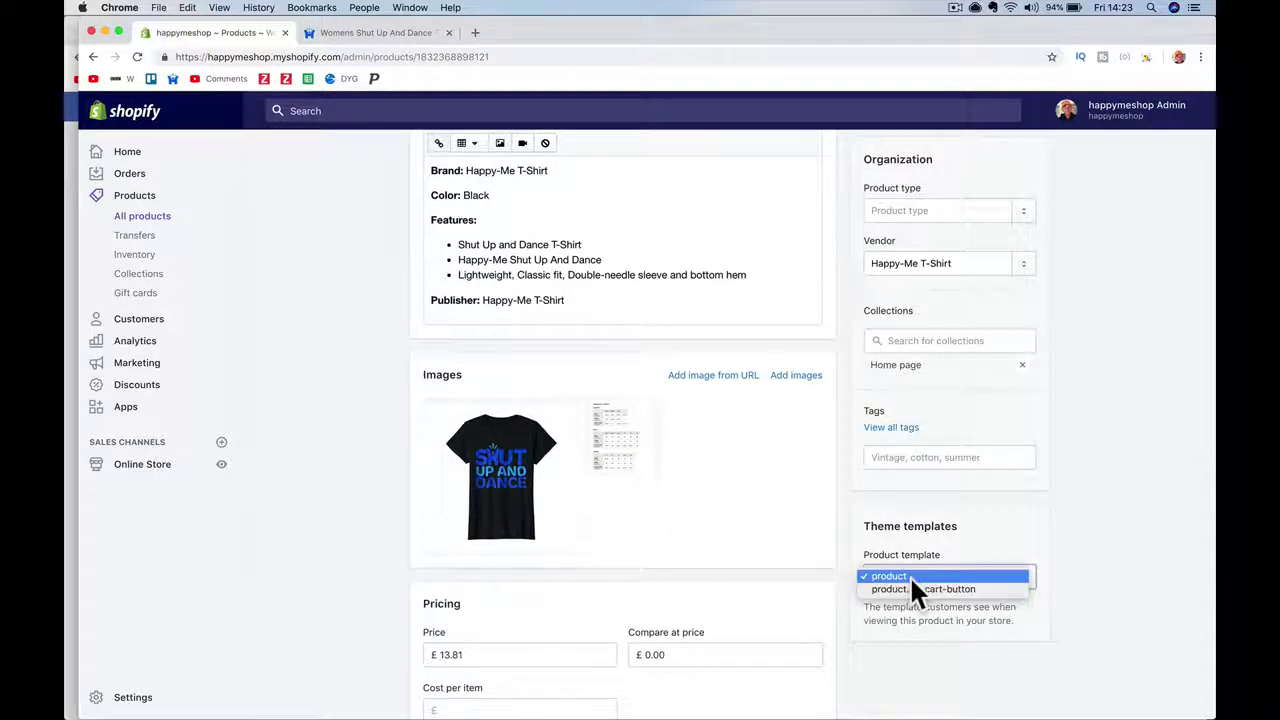
pyautogui.click(910, 577)
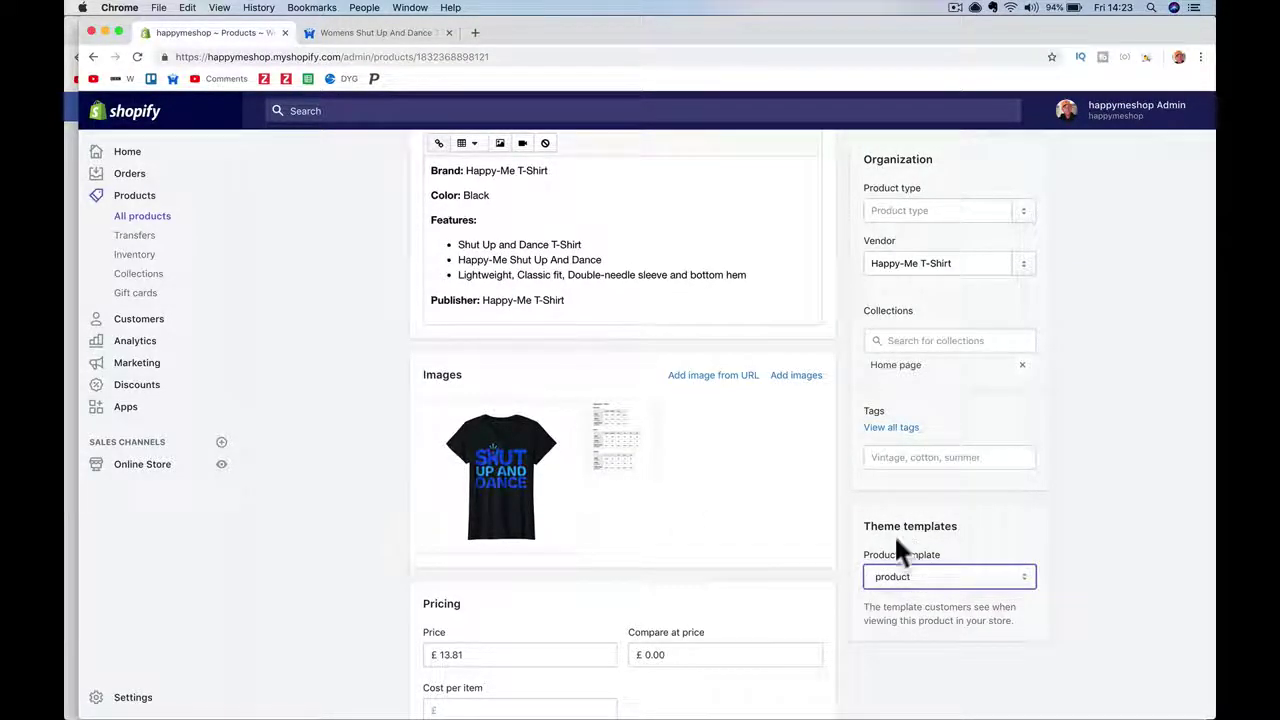
pyautogui.click(880, 578)
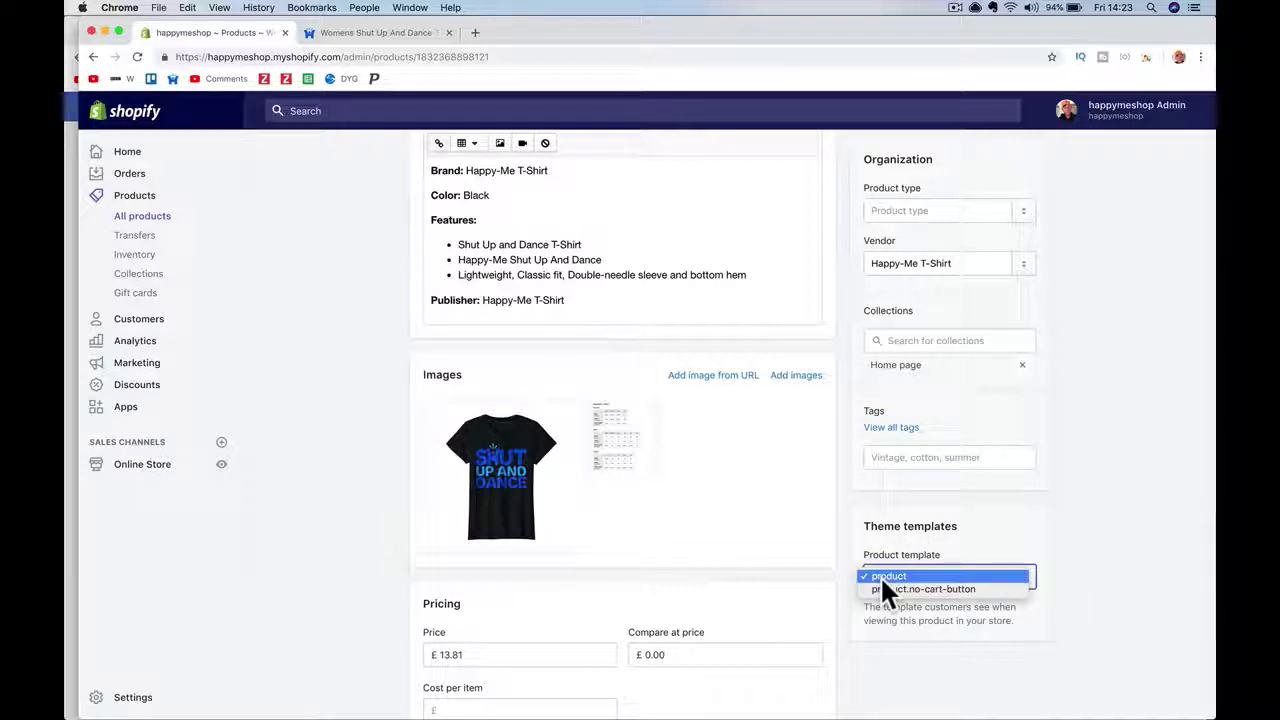
pyautogui.click(895, 590)
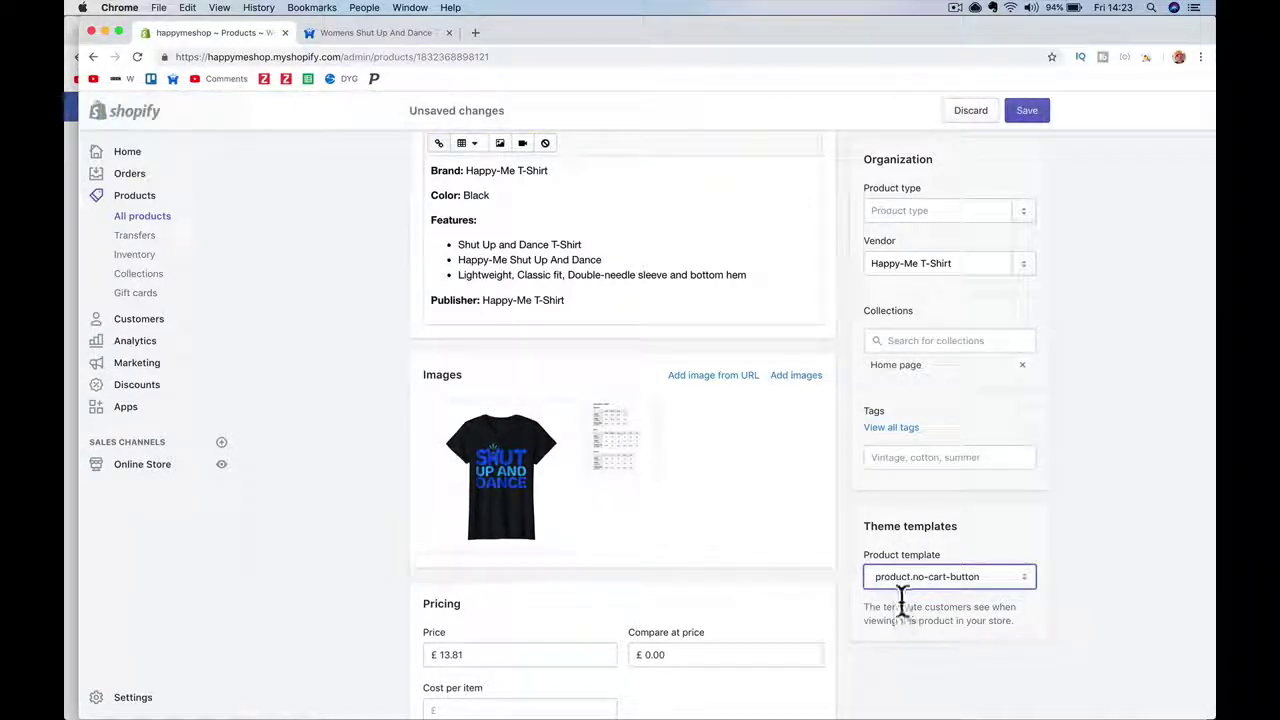
pyautogui.click(915, 575)
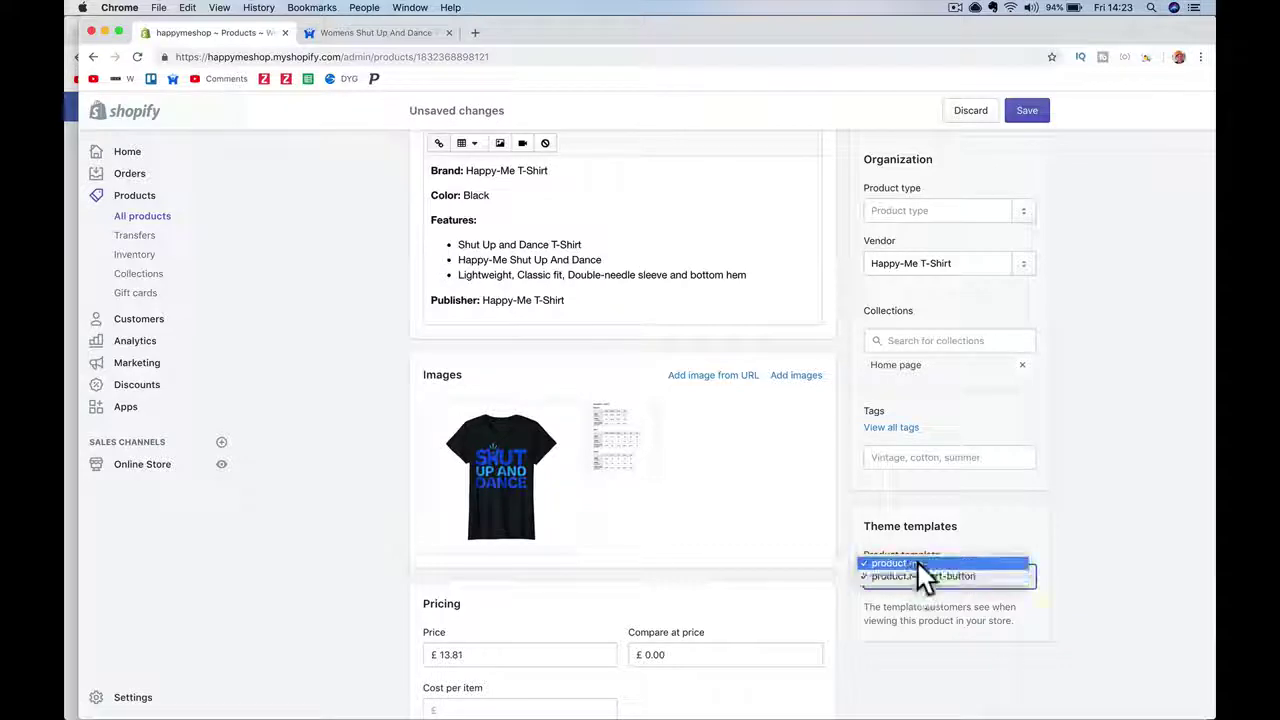
pyautogui.click(917, 563)
pyautogui.click(916, 578)
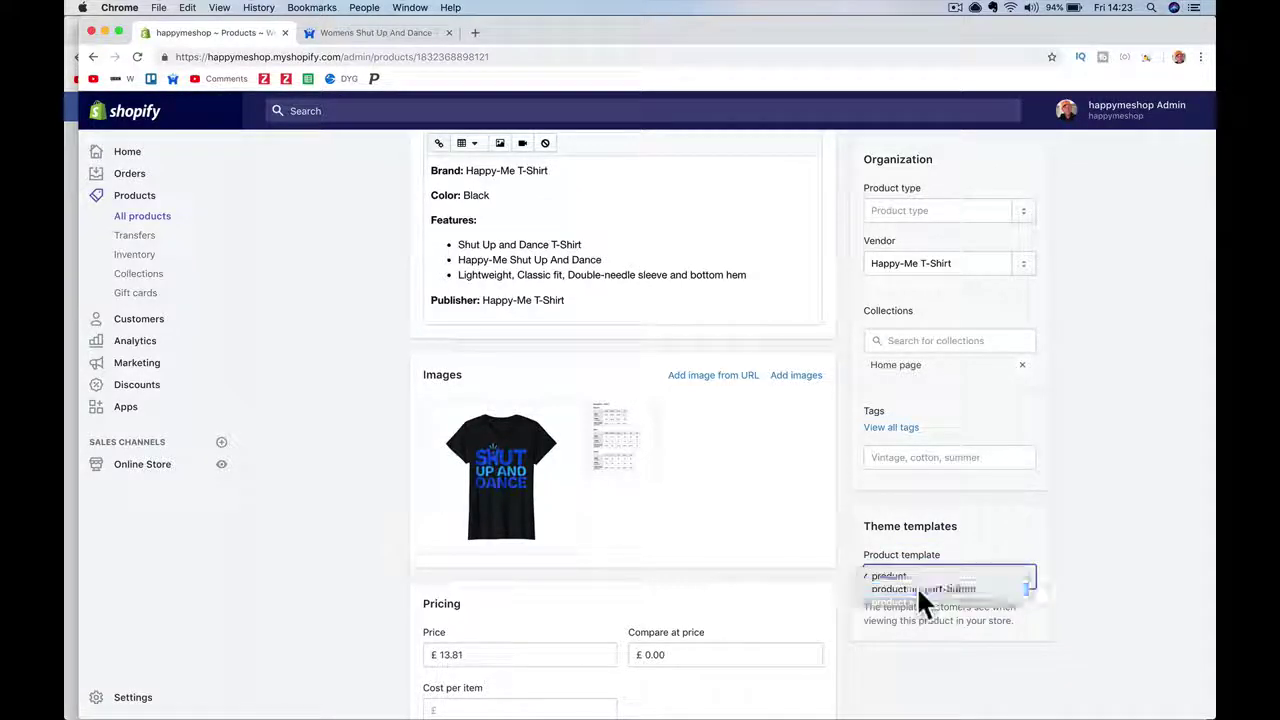
pyautogui.click(916, 592)
pyautogui.click(1030, 112)
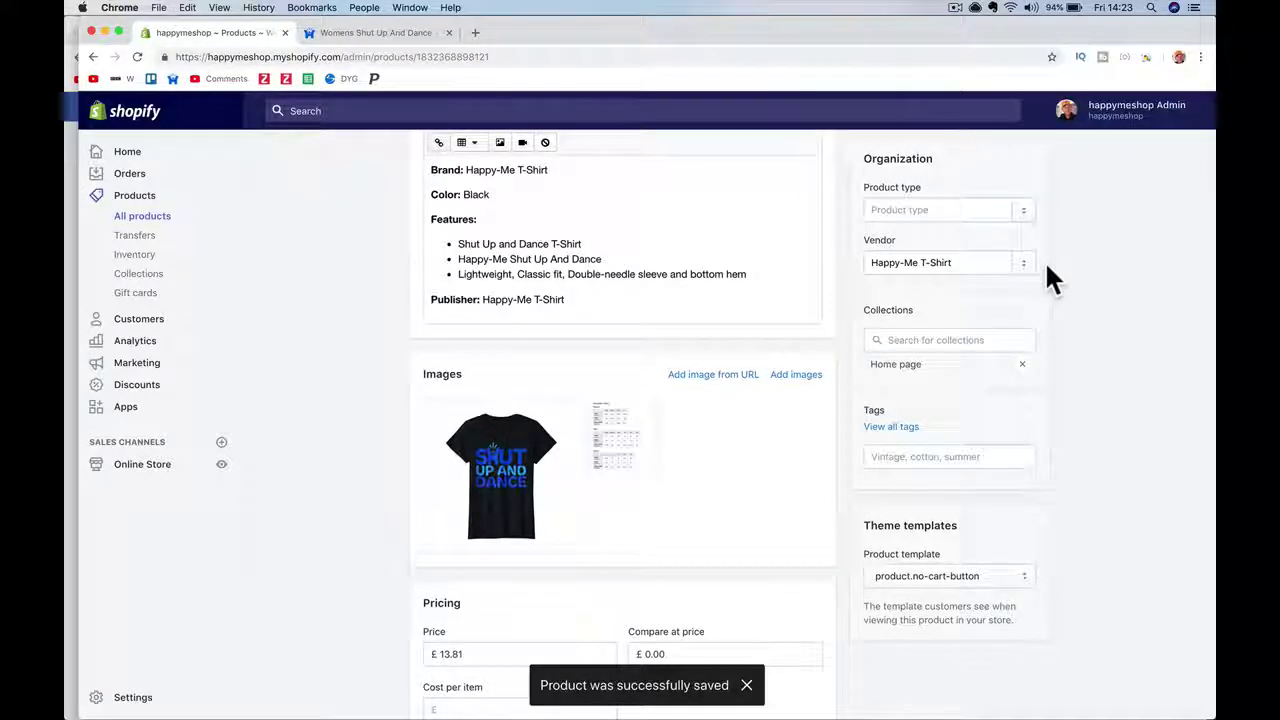
pyautogui.scroll(5, 688, 290)
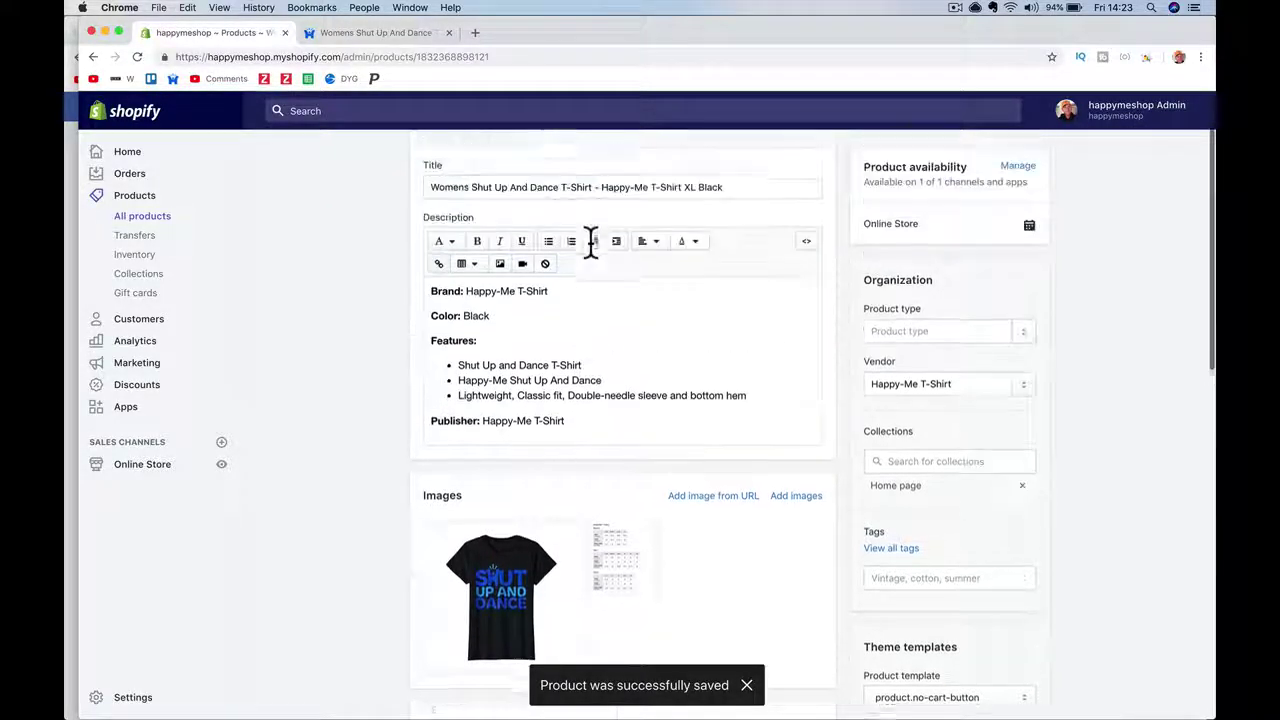
pyautogui.click(508, 206)
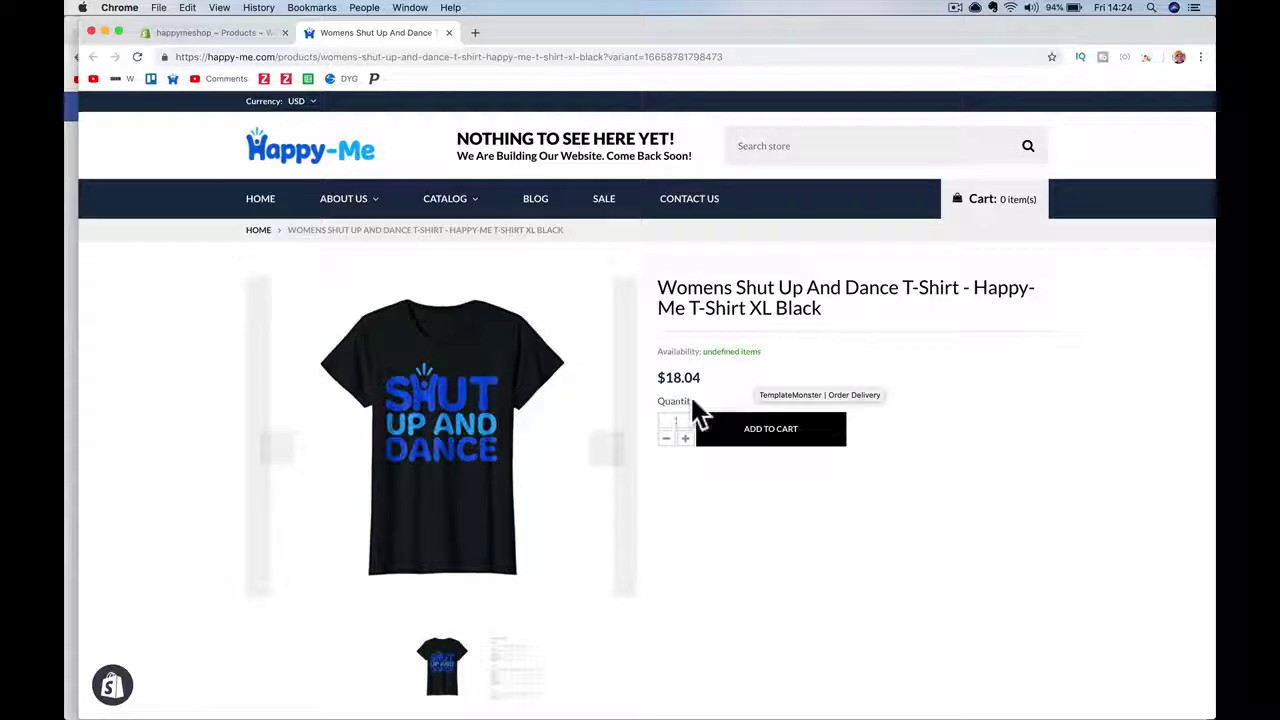
pyautogui.click(216, 36)
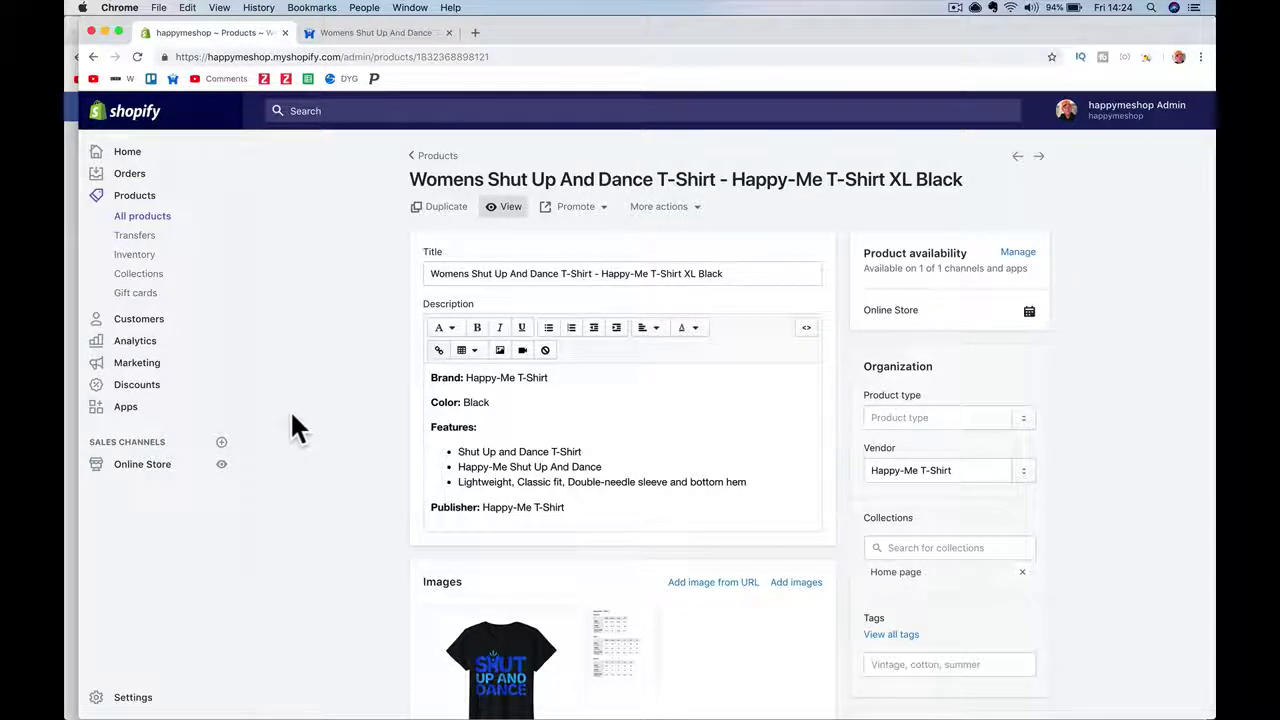
# Reopen the Fashion theme's code editor, close product.liquid, and show product.no-cart-button.liquid in Templates.
pyautogui.click(168, 465)
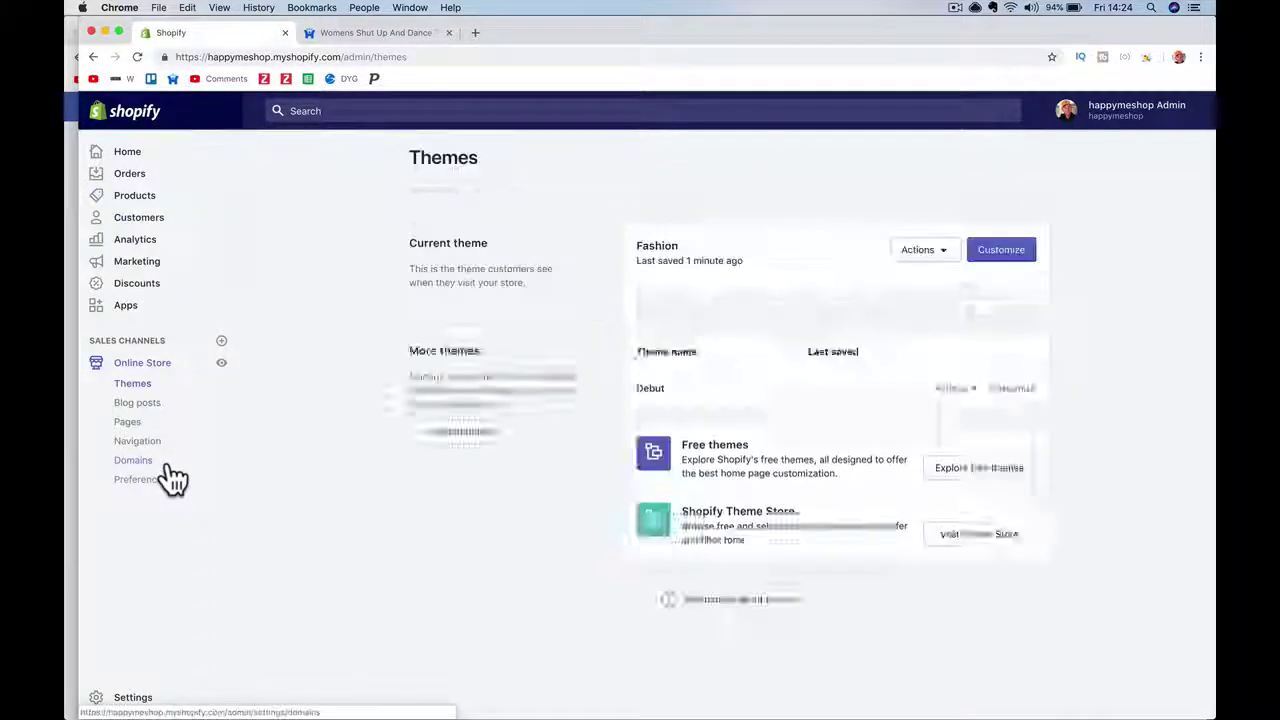
pyautogui.click(920, 252)
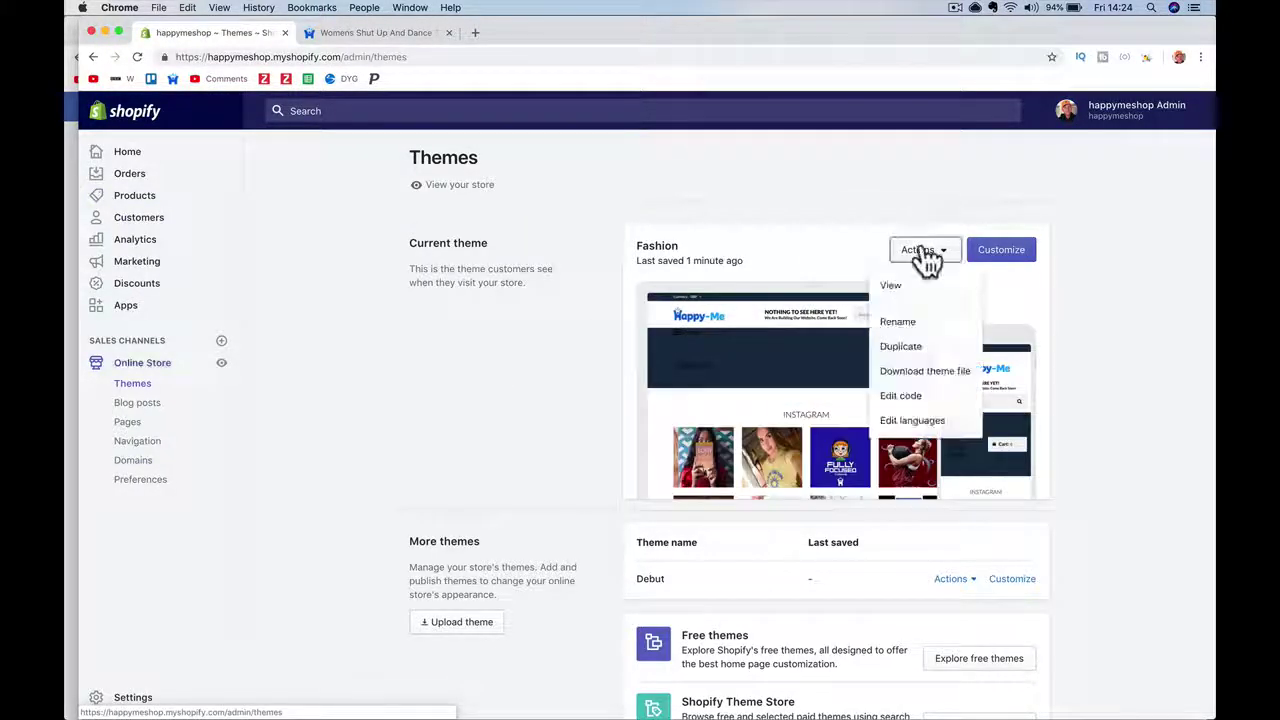
pyautogui.click(929, 398)
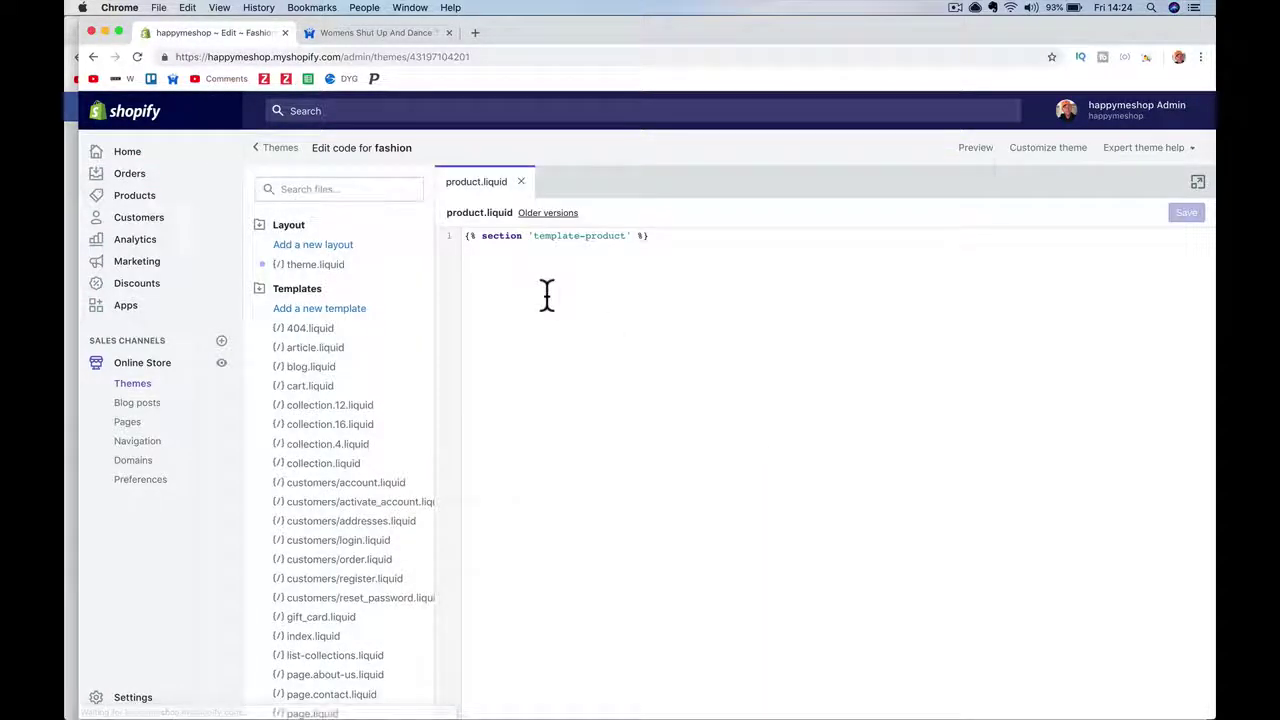
pyautogui.click(521, 182)
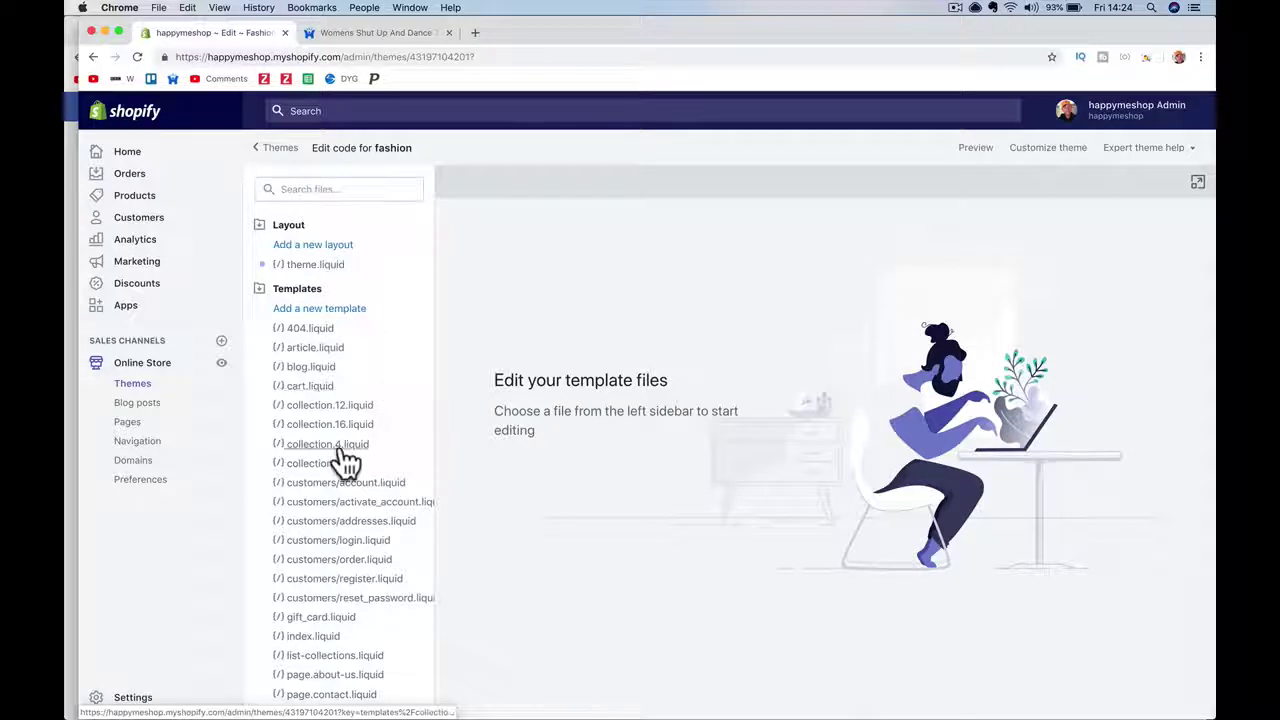
pyautogui.scroll(-4, 340, 457)
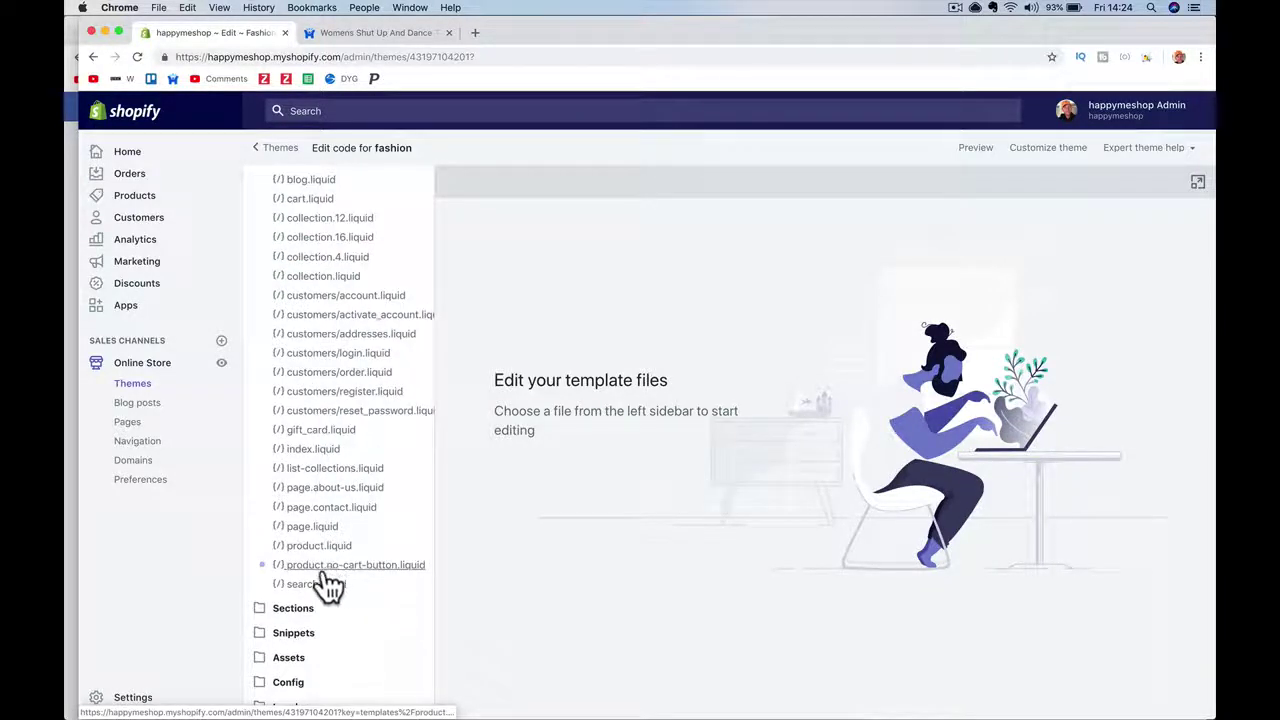